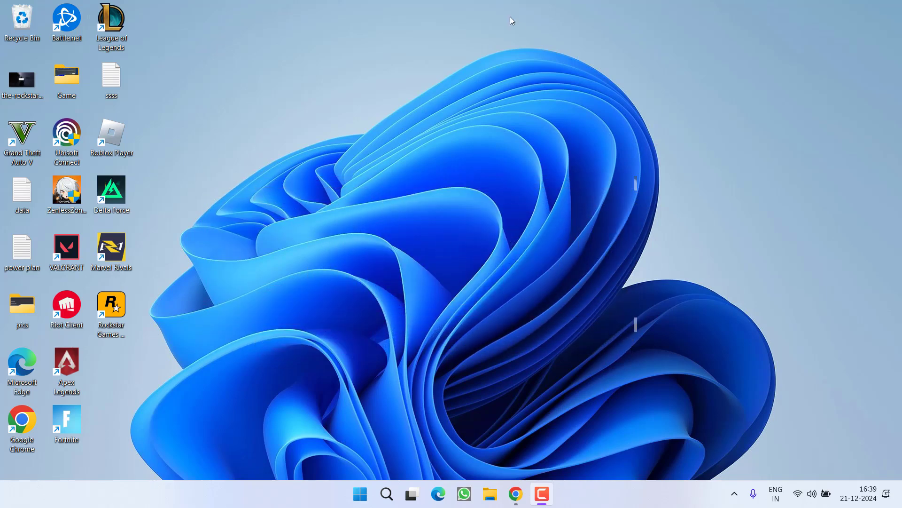
# Launch Steam and bring up its store window.
pyautogui.press('super')
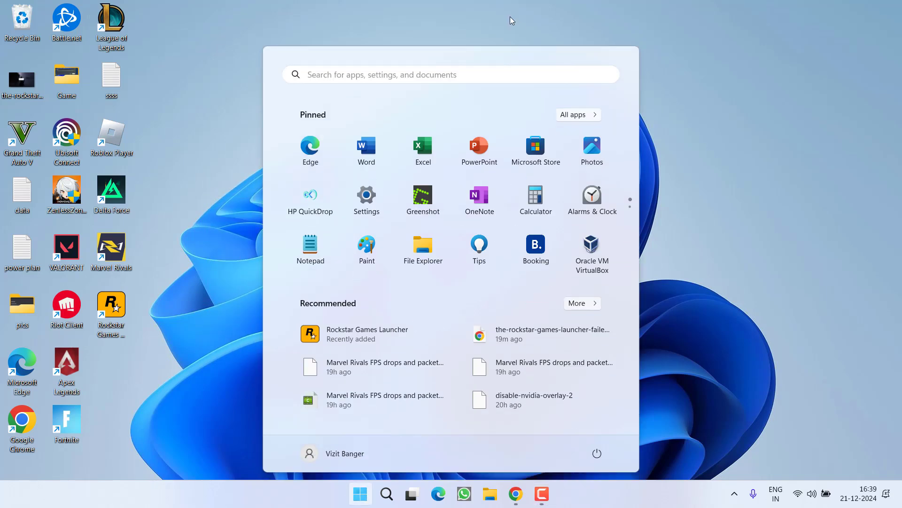
pyautogui.write('steam')
pyautogui.press('Return')
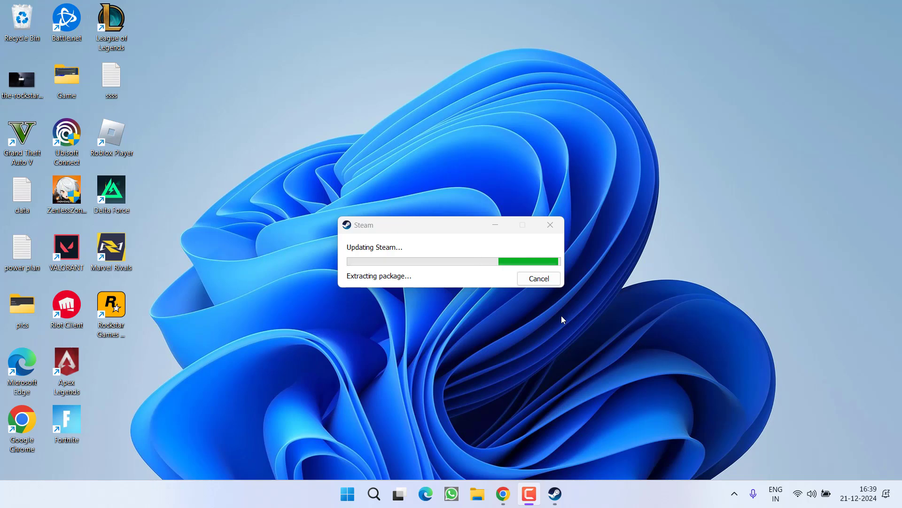
pyautogui.click(399, 233)
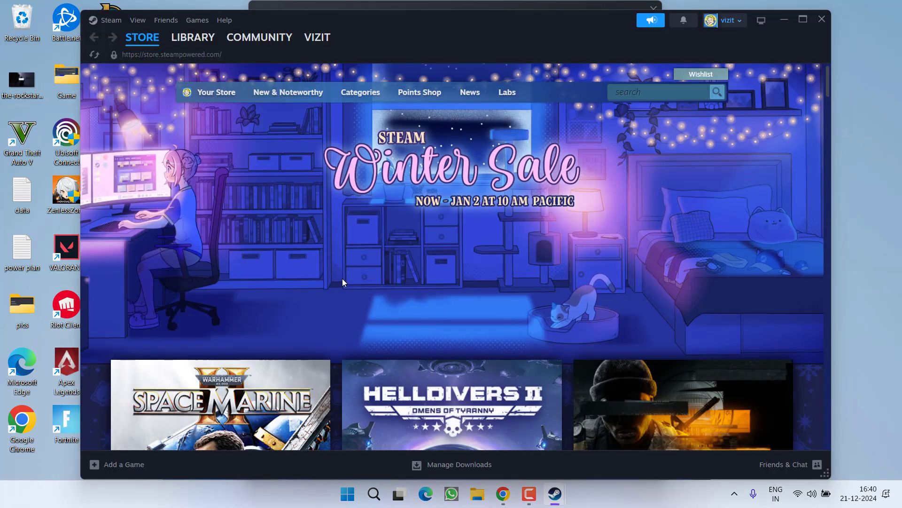
# Start adding a non-Steam game, look through the listed programs, and open the file browser to choose another executable.
pyautogui.click(123, 464)
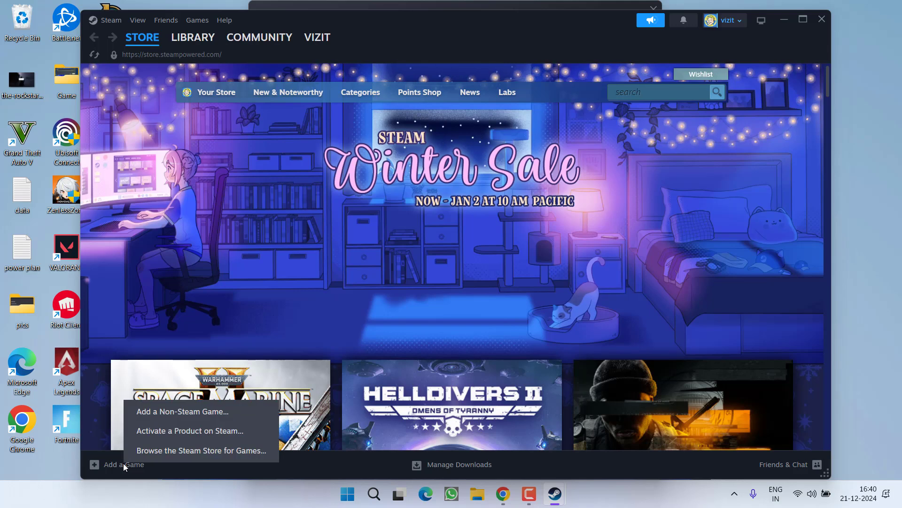
pyautogui.click(182, 412)
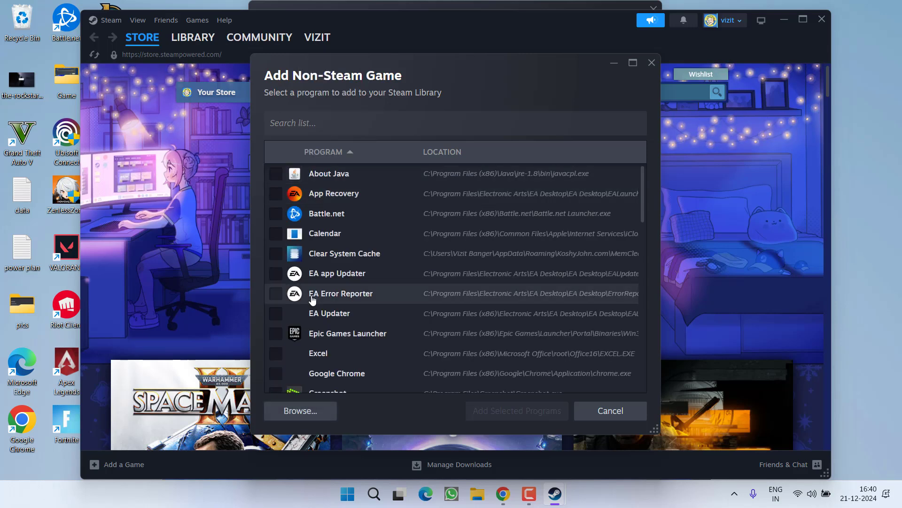
pyautogui.scroll(-5, 329, 324)
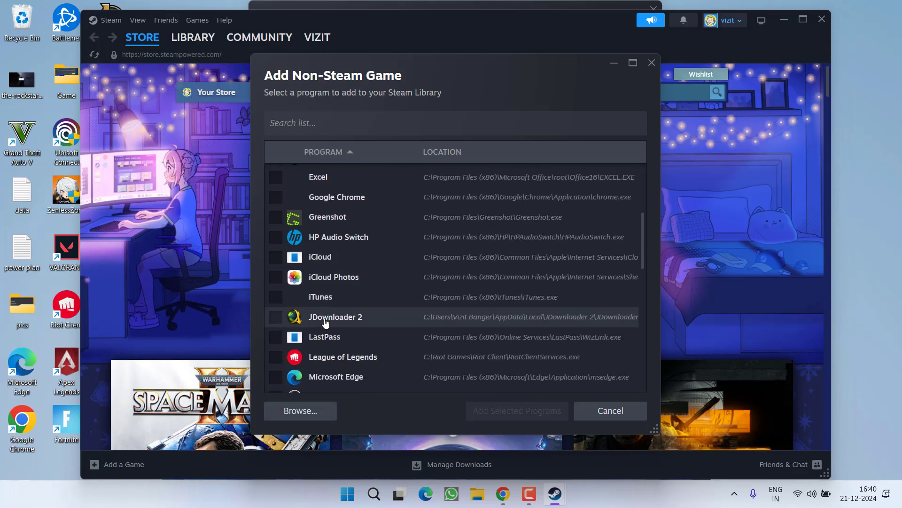
pyautogui.scroll(-10, 324, 327)
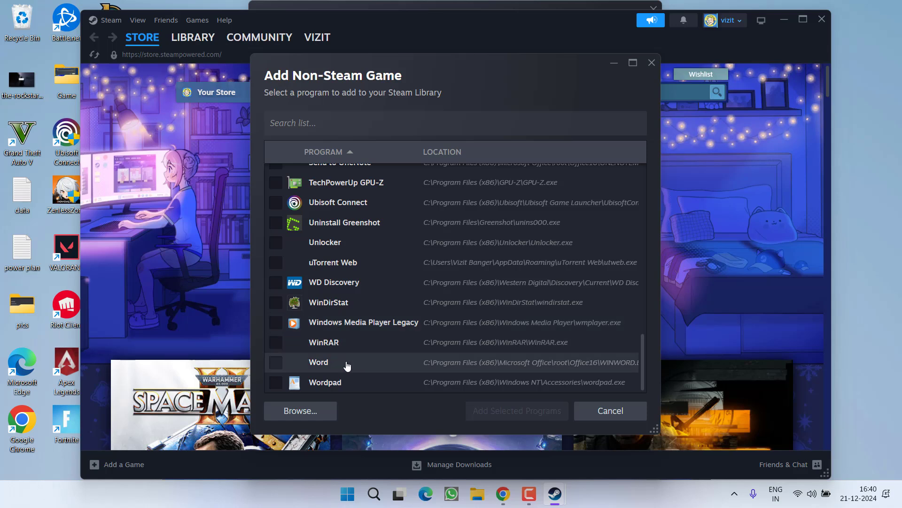
pyautogui.scroll(15, 347, 366)
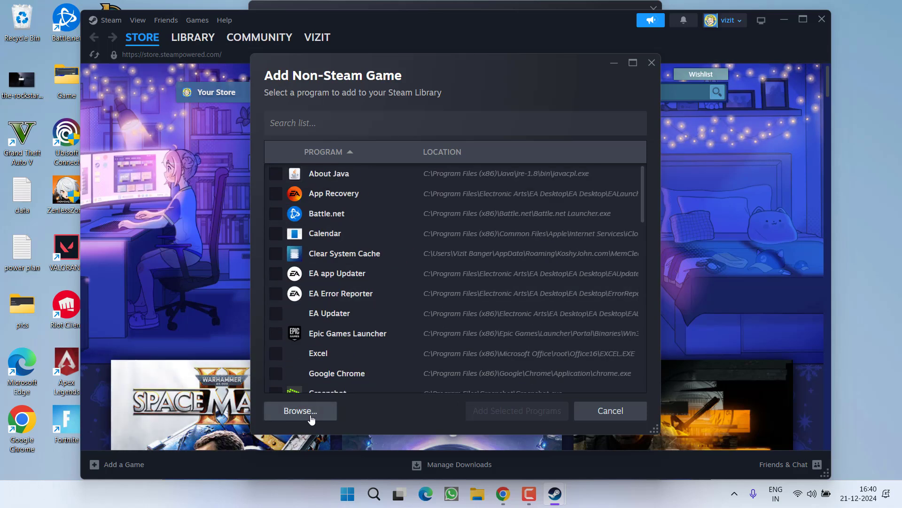
pyautogui.click(312, 417)
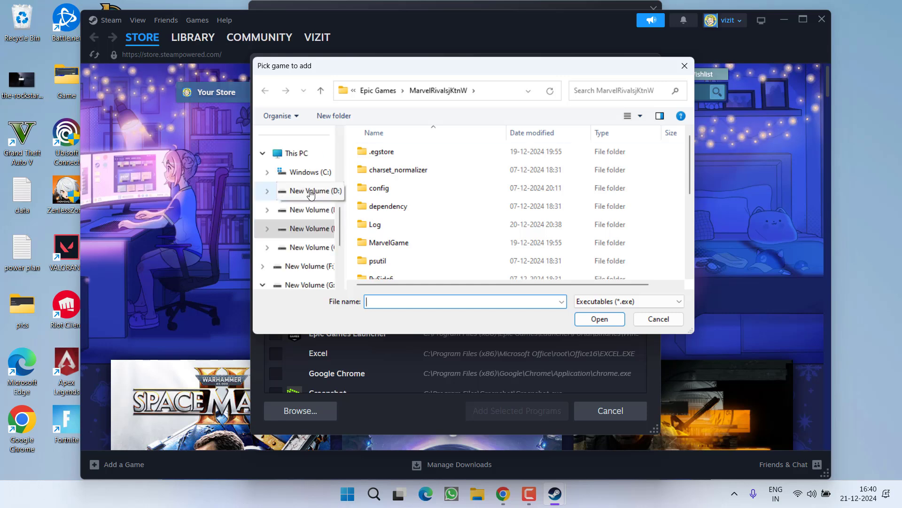
# Choose the Launcher application from C:\Program Files\Rockstar Games\Launcher as the program to add.
pyautogui.click(308, 174)
pyautogui.scroll(-3, 389, 184)
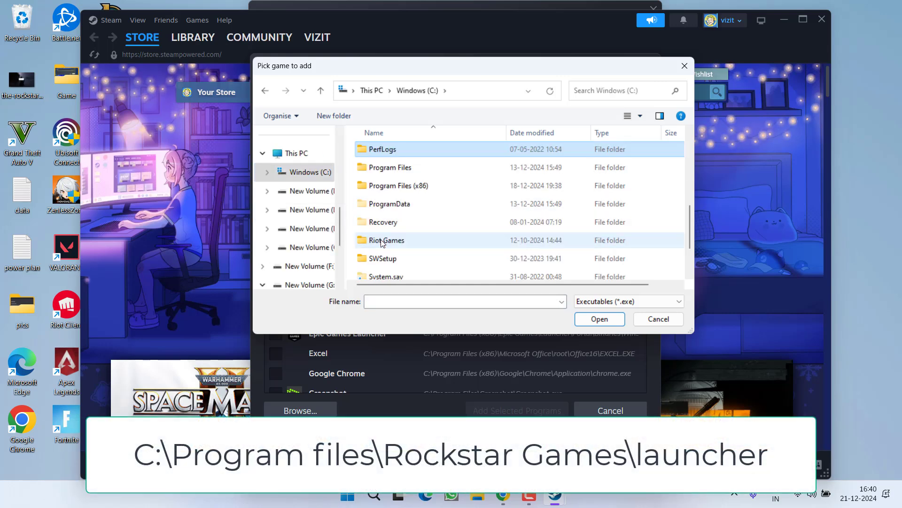
pyautogui.doubleClick(390, 168)
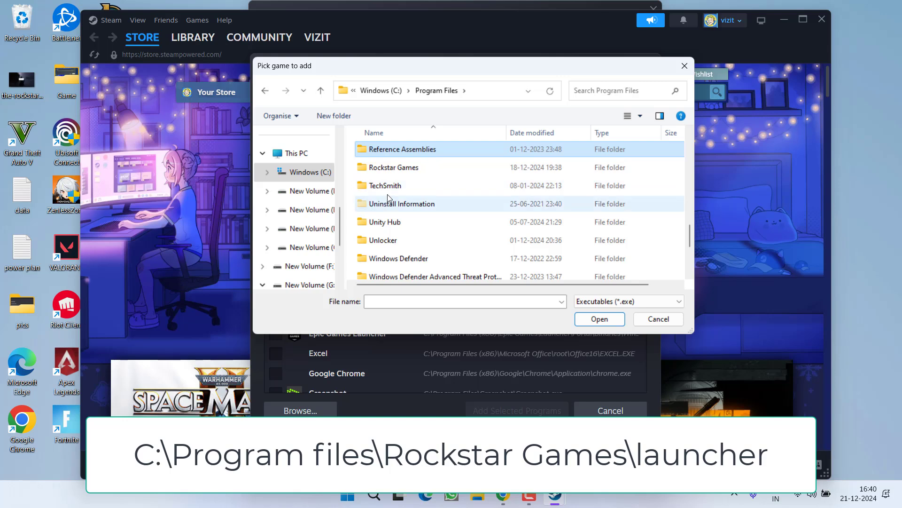
pyautogui.doubleClick(387, 167)
pyautogui.doubleClick(382, 171)
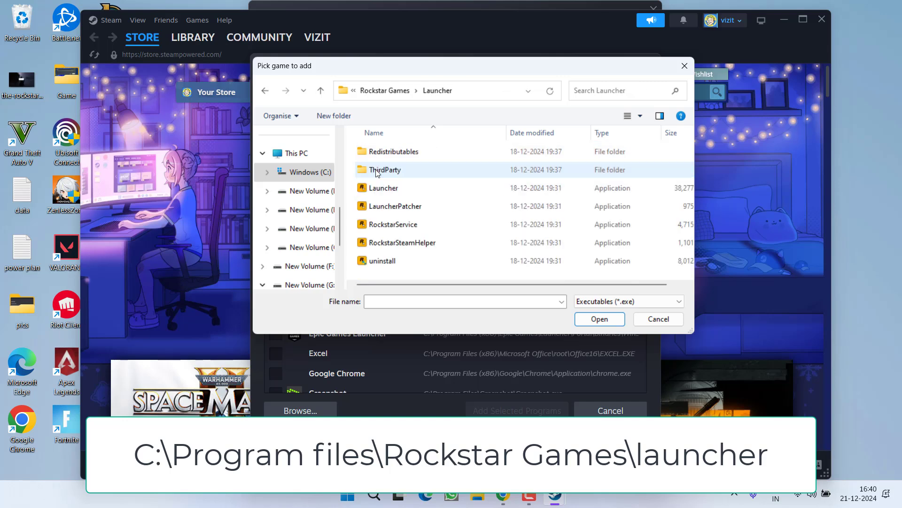
pyautogui.click(388, 189)
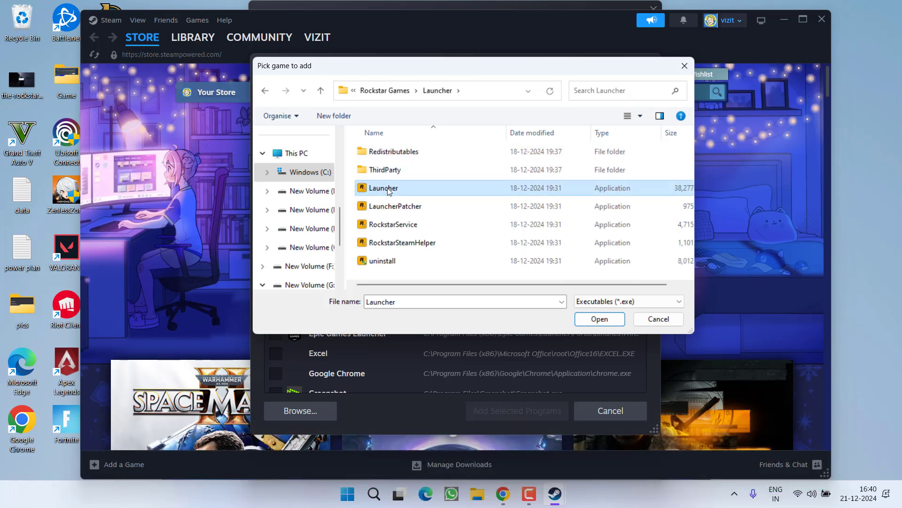
pyautogui.doubleClick(384, 188)
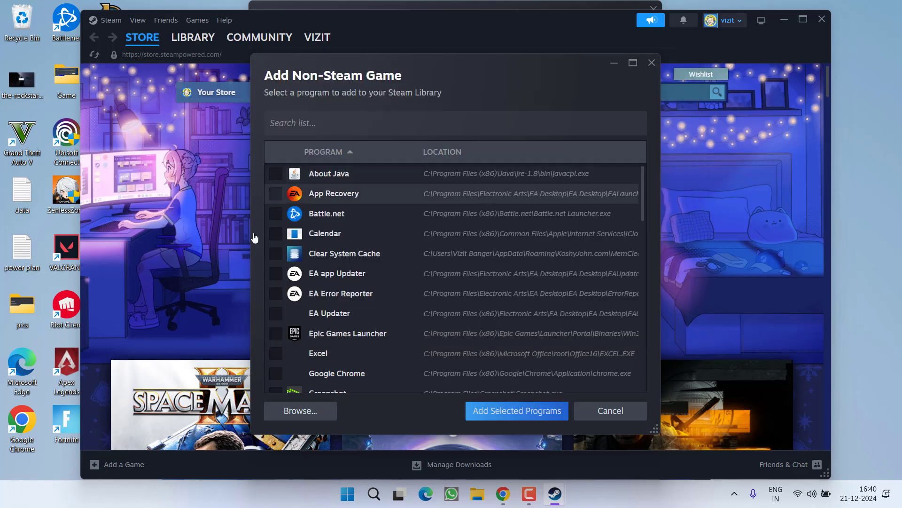
# Add the chosen Rockstar Launcher program to the Steam library.
pyautogui.scroll(-1, 358, 316)
pyautogui.scroll(1, 358, 316)
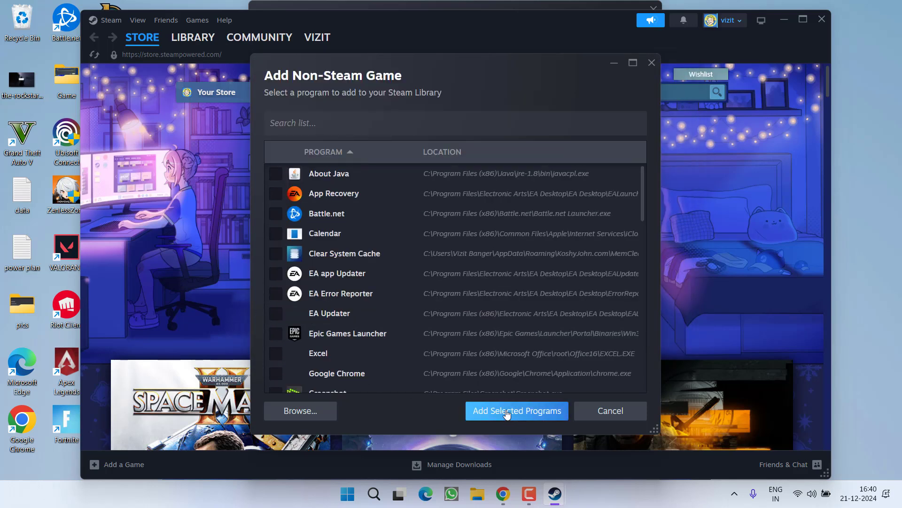
pyautogui.click(507, 414)
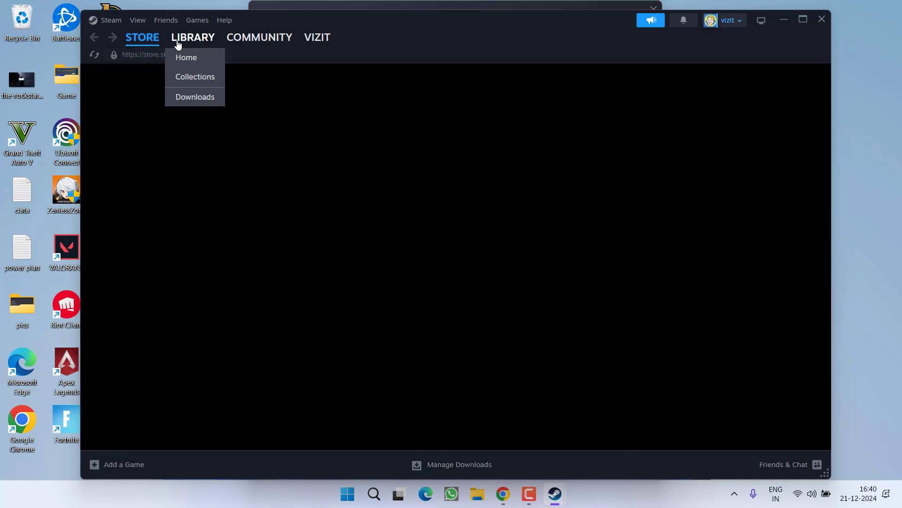
# Open the Launcher entry's page in the Steam library and close the Steam windows.
pyautogui.click(177, 42)
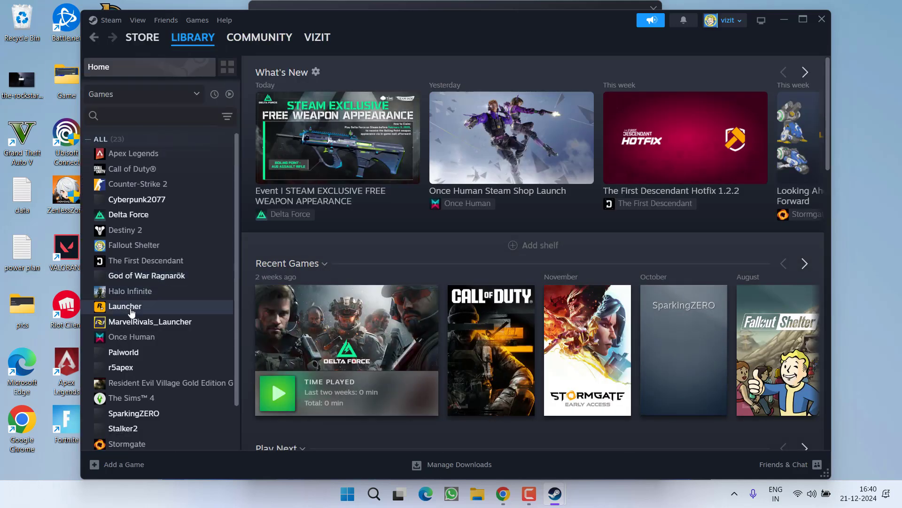
pyautogui.click(131, 309)
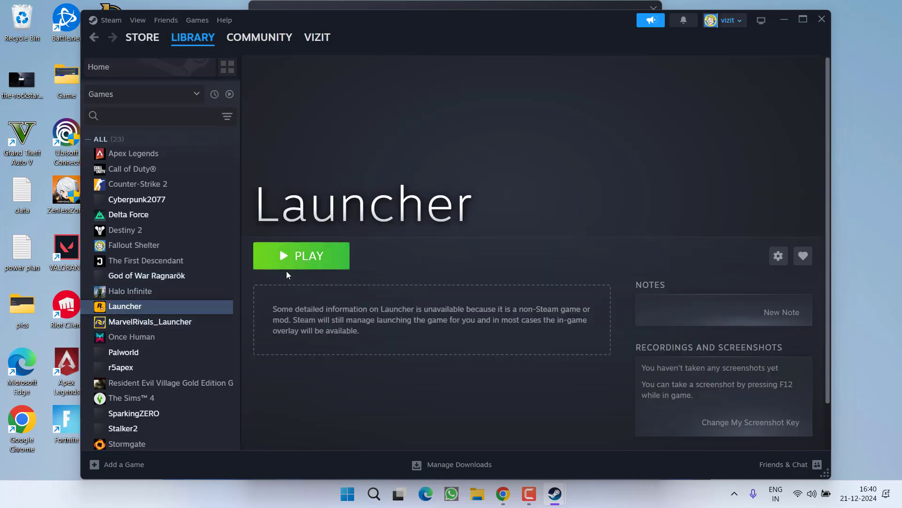
pyautogui.click(822, 21)
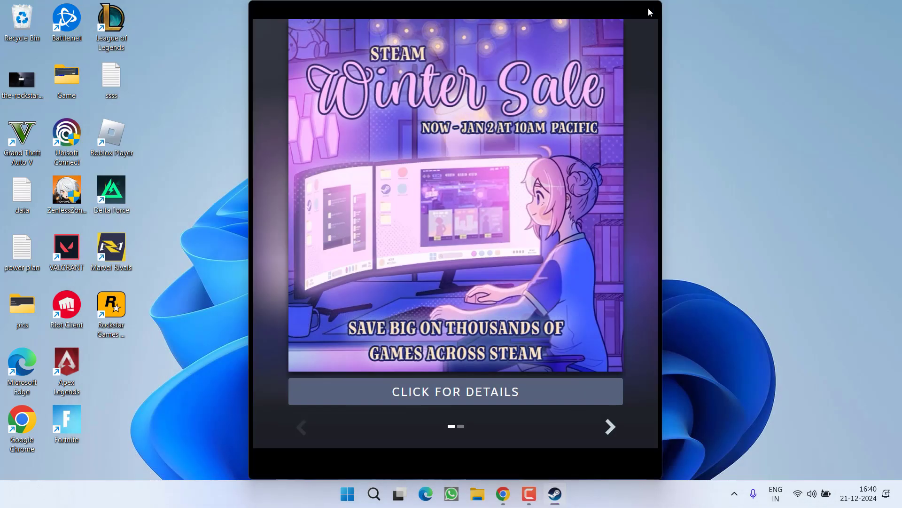
pyautogui.press('Escape')
# Open the C:\Program Files folder in File Explorer and locate the Rockstar Games folder.
pyautogui.press('super+e')
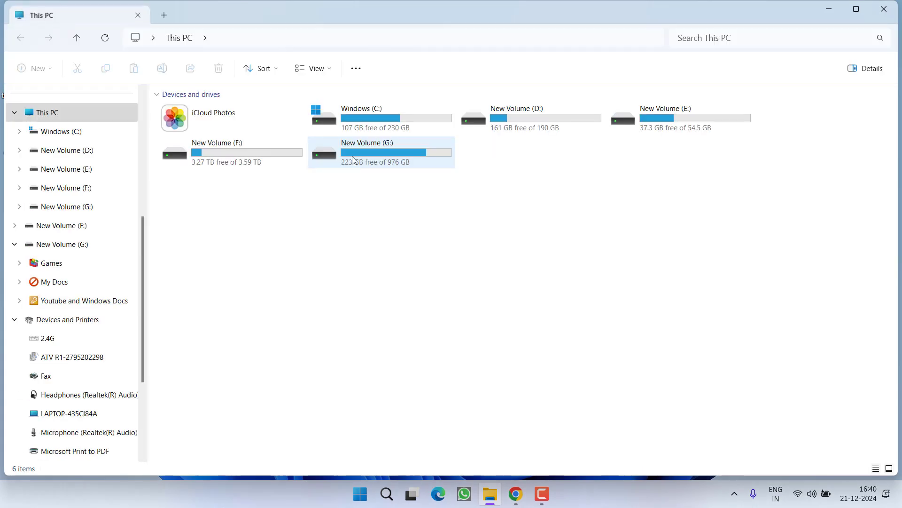
pyautogui.click(399, 118)
pyautogui.doubleClick(399, 118)
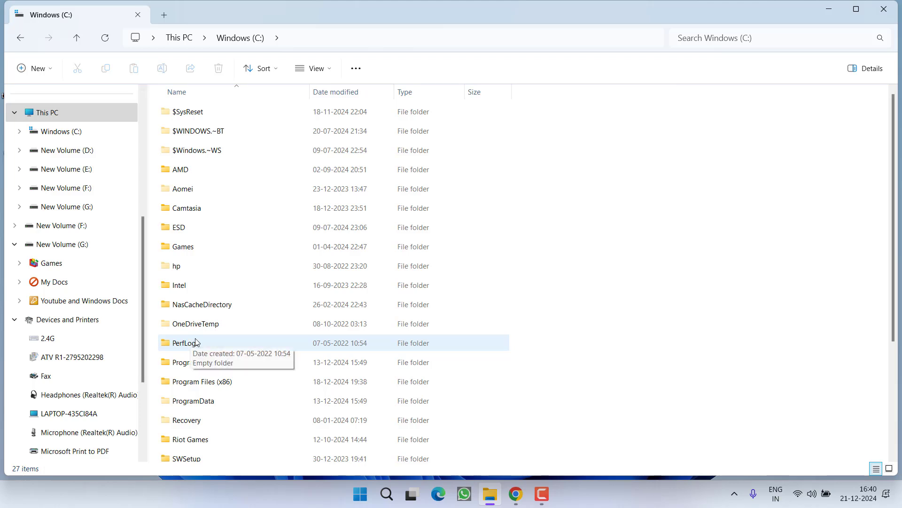
pyautogui.doubleClick(191, 366)
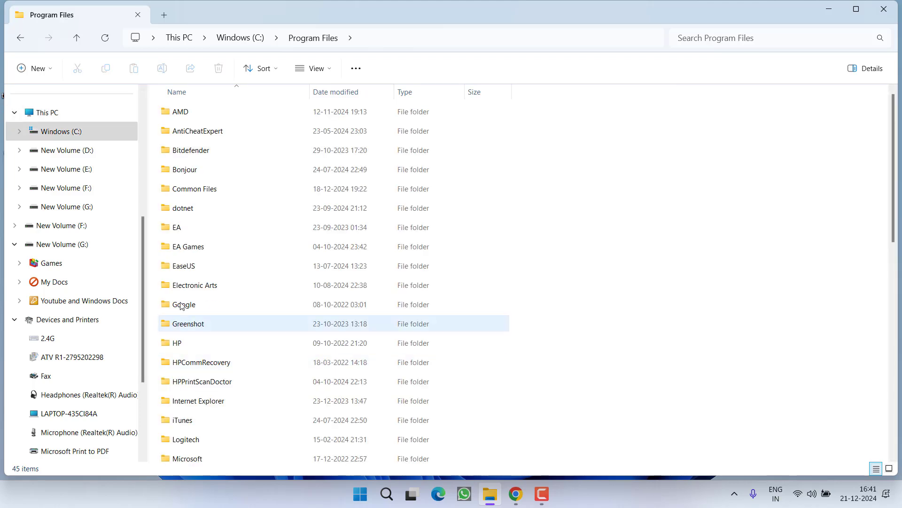
pyautogui.scroll(-8, 177, 264)
# Rename the Rockstar Games folder in Program Files to _Rockstar Games and minimize the File Explorer window.
pyautogui.click(249, 221)
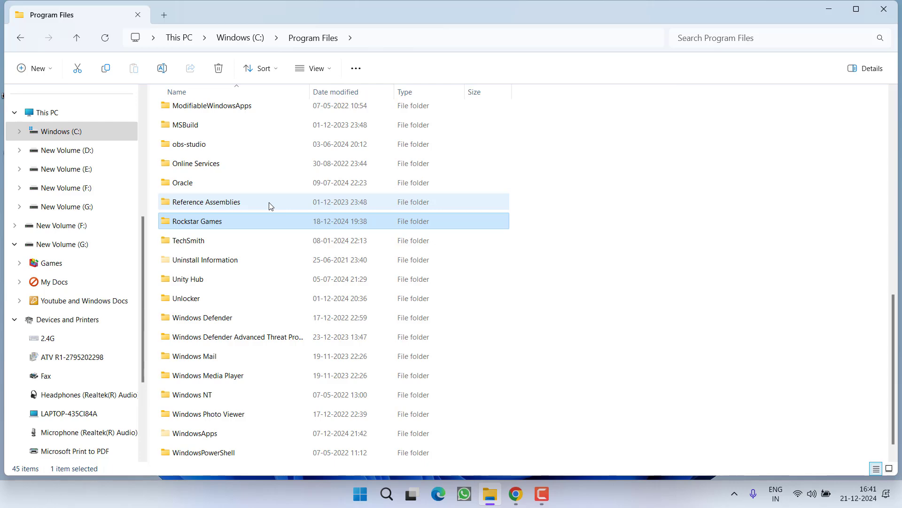
pyautogui.moveTo(214, 224)
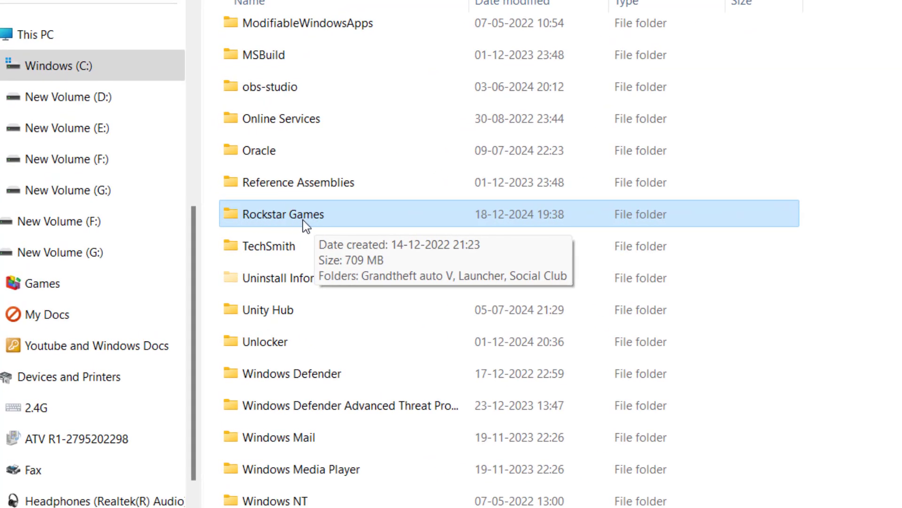
pyautogui.rightClick(292, 225)
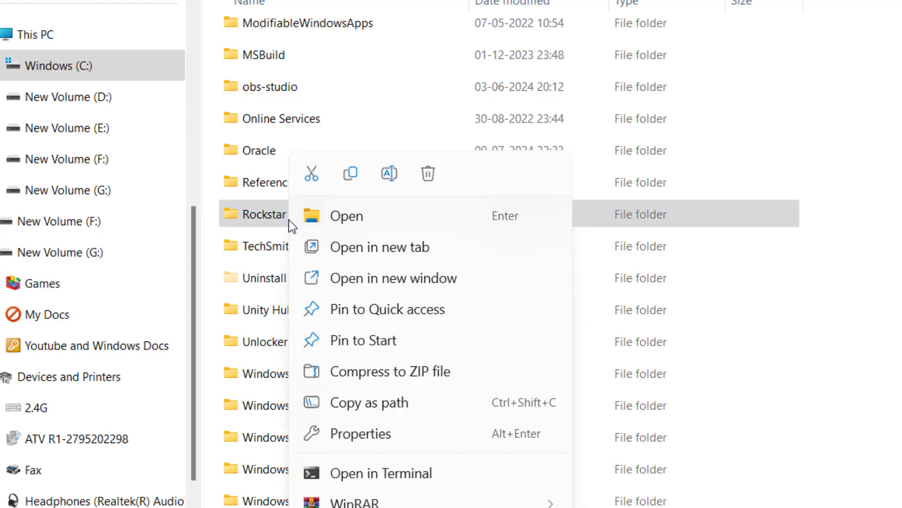
pyautogui.click(385, 177)
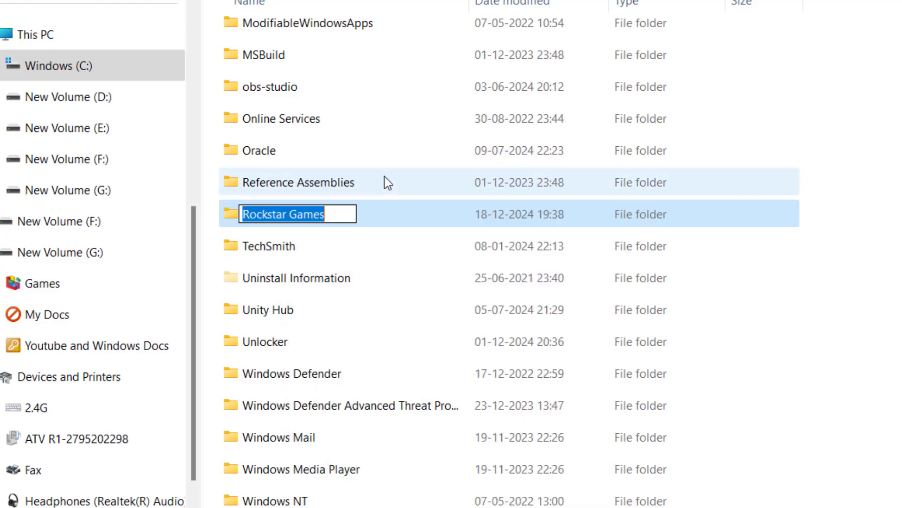
pyautogui.press('Home')
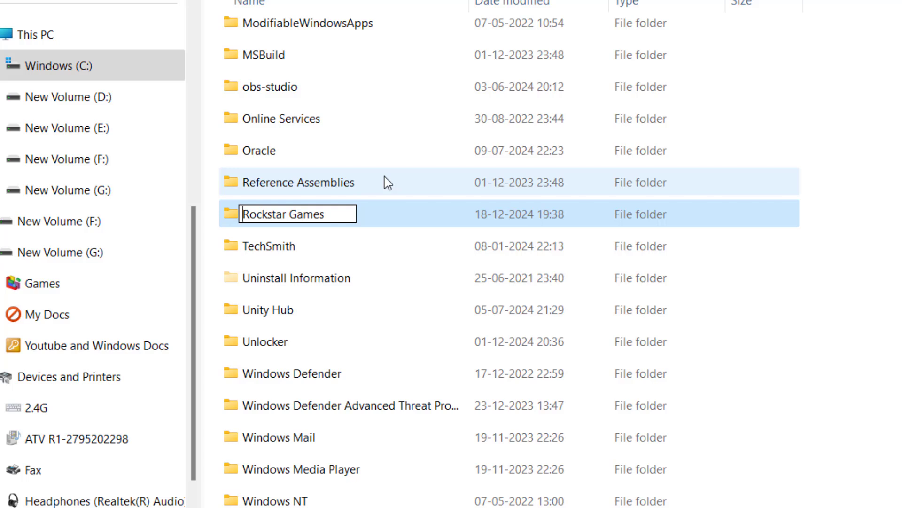
pyautogui.write('_')
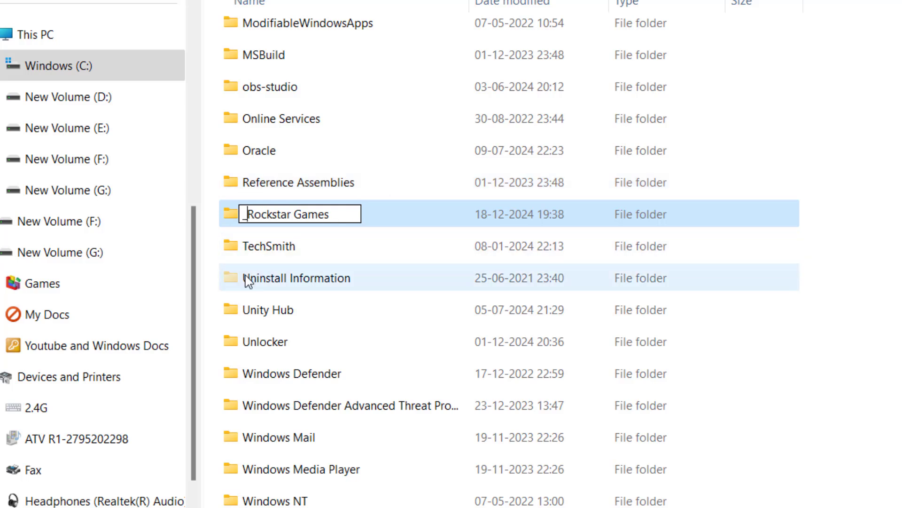
pyautogui.press('Return')
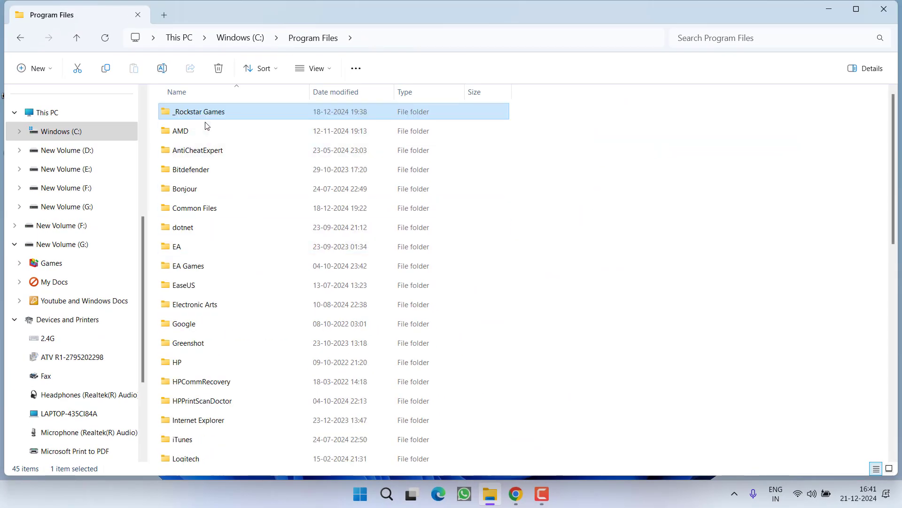
pyautogui.moveTo(181, 120)
pyautogui.click(830, 9)
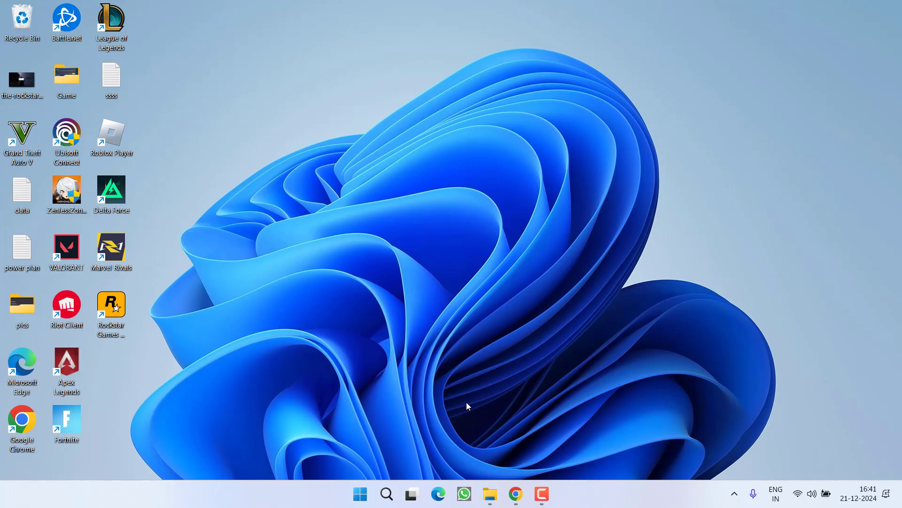
# Open the C:\Program Files\Rockstar Games\Launcher folder in a new File Explorer window.
pyautogui.press('super+e')
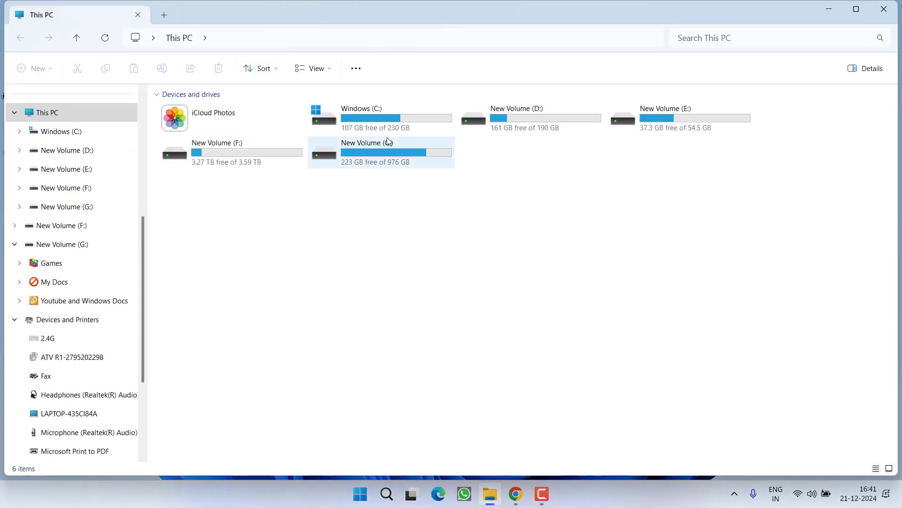
pyautogui.click(363, 115)
pyautogui.doubleClick(363, 115)
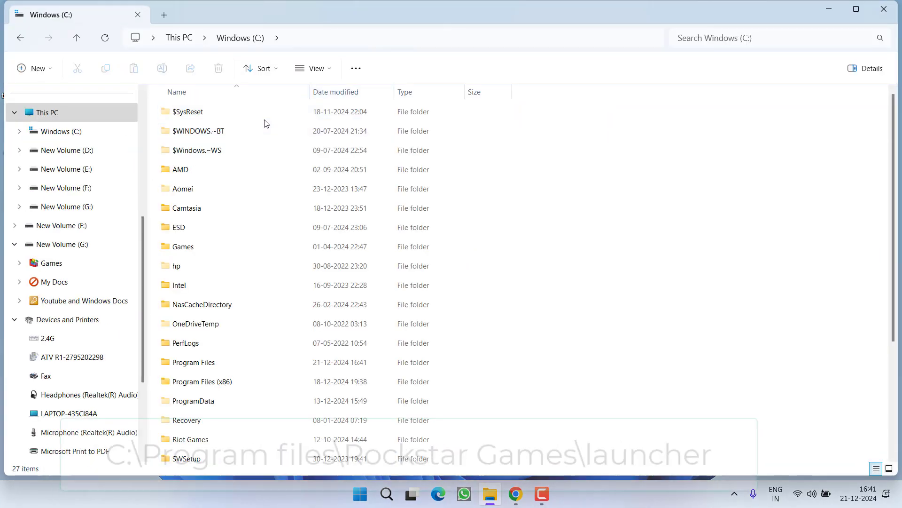
pyautogui.doubleClick(202, 362)
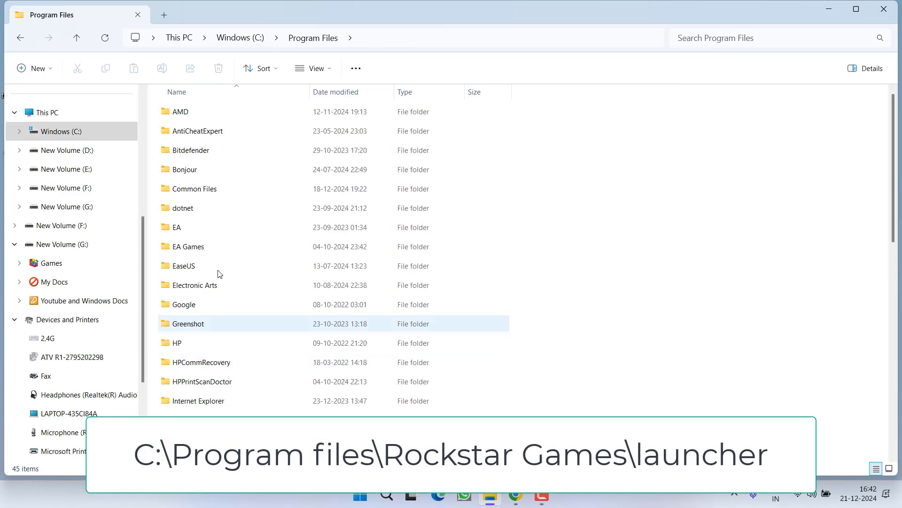
pyautogui.press('r')
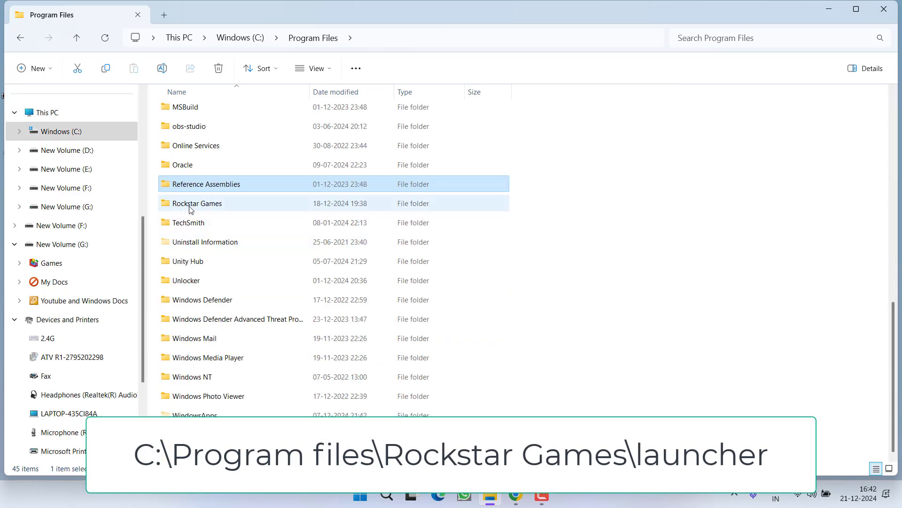
pyautogui.doubleClick(190, 205)
pyautogui.doubleClick(179, 133)
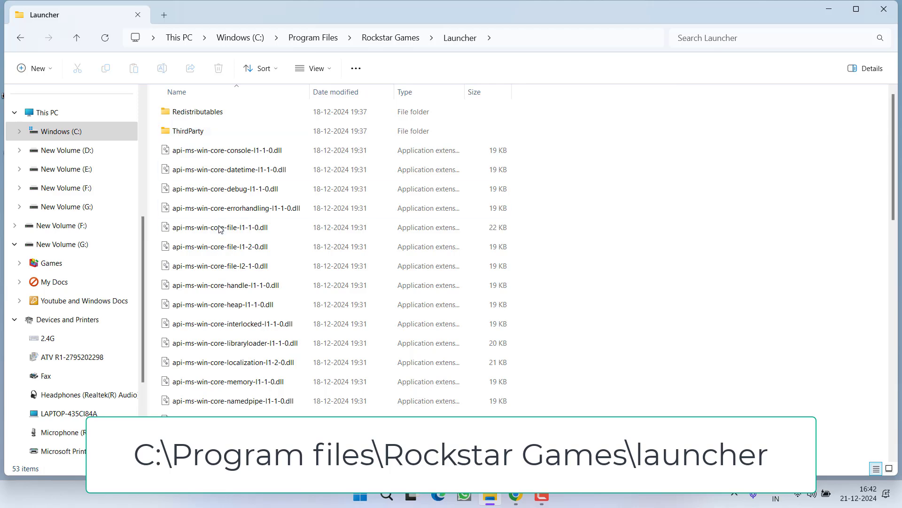
# Set the Launcher application in the Launcher folder to run as an administrator through its compatibility properties and apply the change.
pyautogui.scroll(-10, 219, 229)
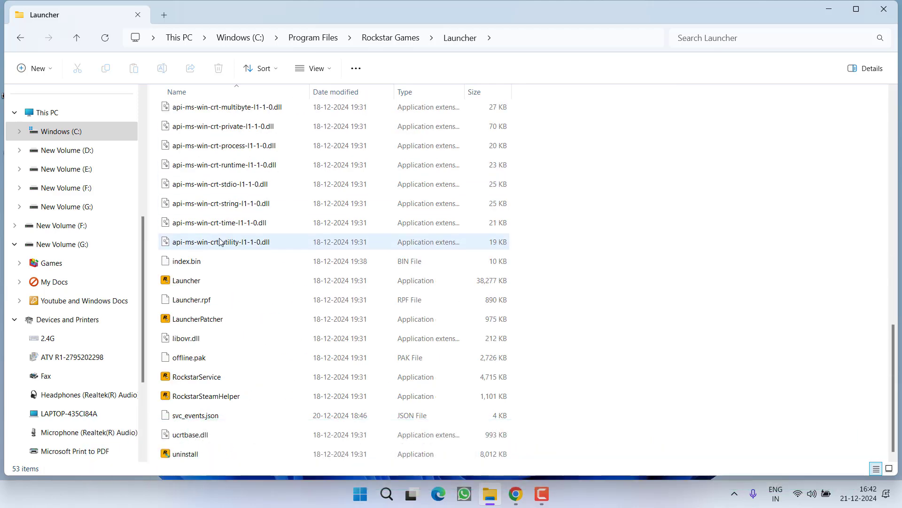
pyautogui.click(188, 282)
pyautogui.click(217, 319)
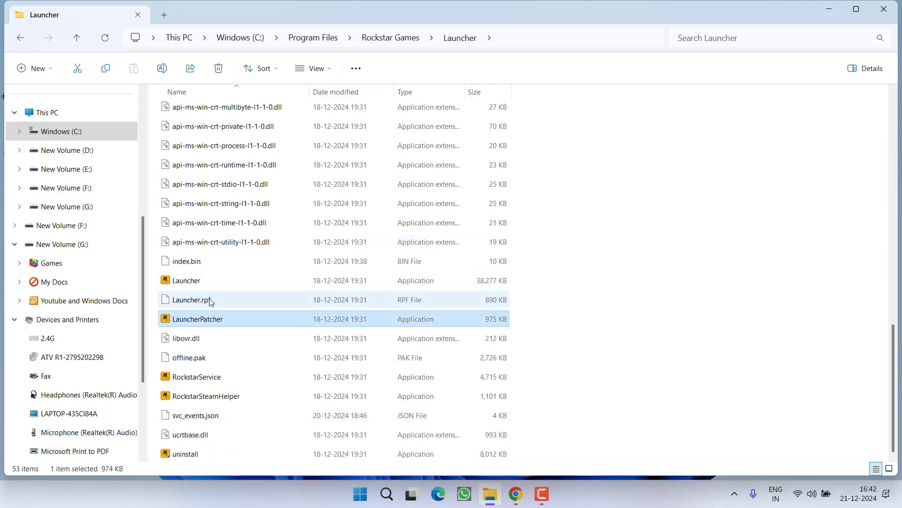
pyautogui.click(192, 281)
pyautogui.rightClick(186, 282)
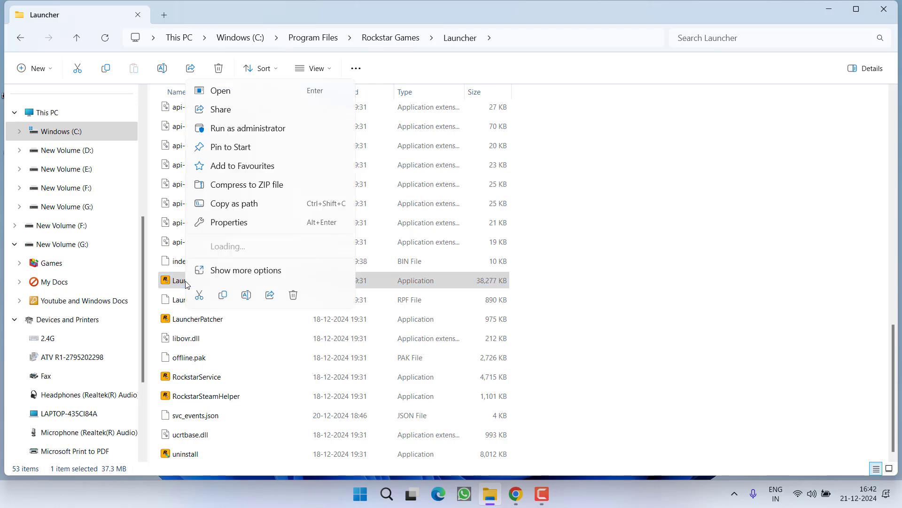
pyautogui.click(226, 222)
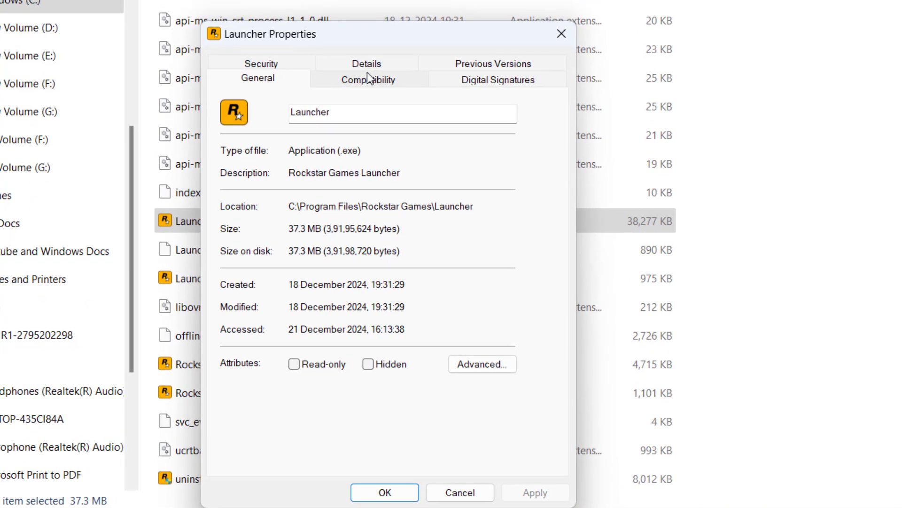
pyautogui.click(368, 75)
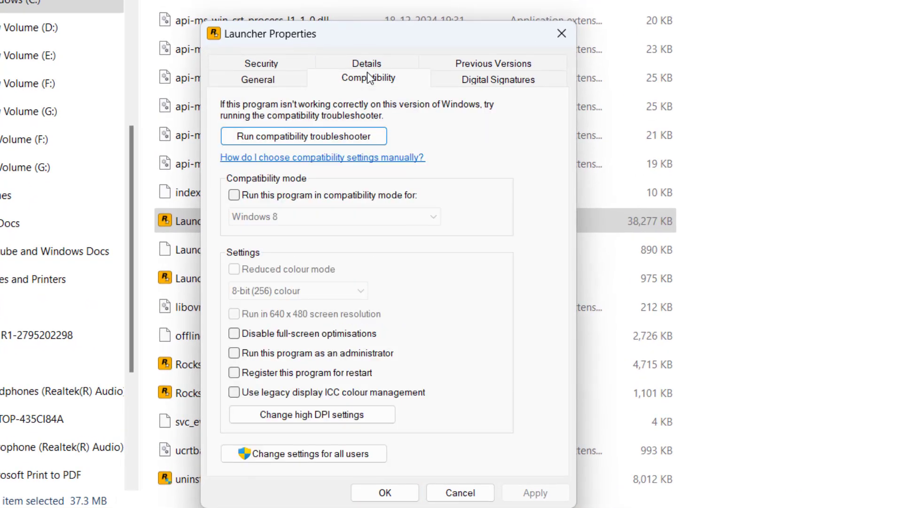
pyautogui.click(272, 195)
pyautogui.click(276, 196)
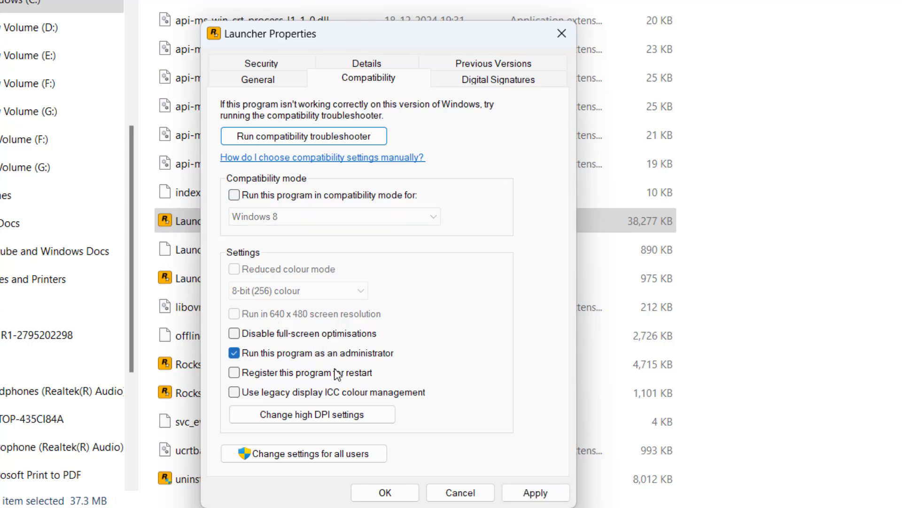
pyautogui.click(535, 492)
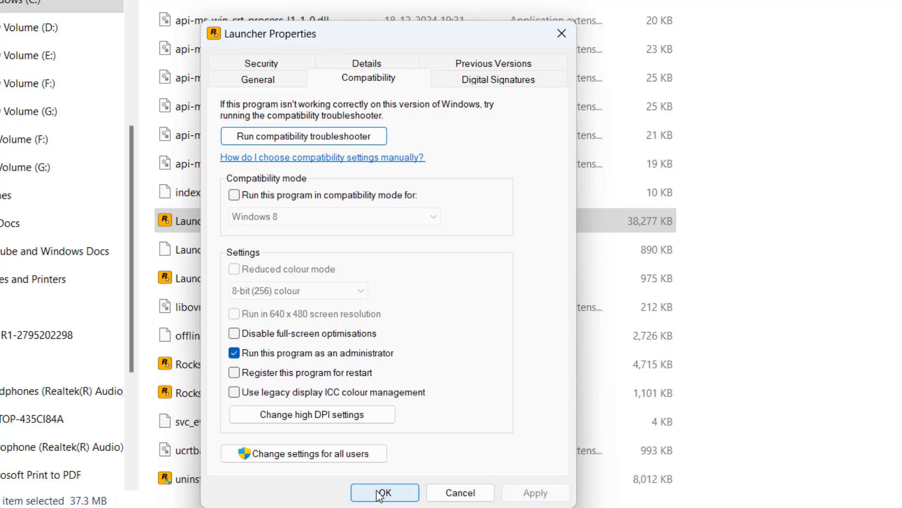
pyautogui.click(383, 492)
# Turn on compatibility mode for the LauncherPatcher application in its properties and apply the change.
pyautogui.click(218, 279)
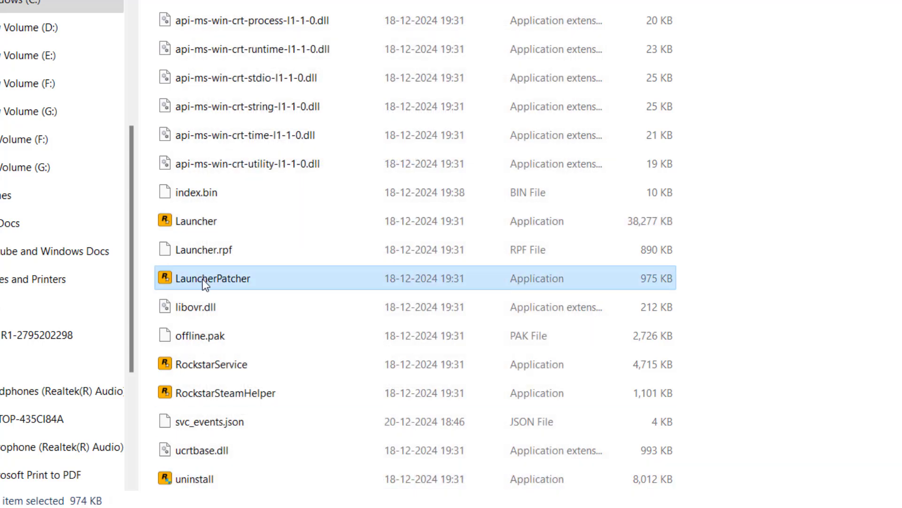
pyautogui.rightClick(207, 279)
pyautogui.click(213, 192)
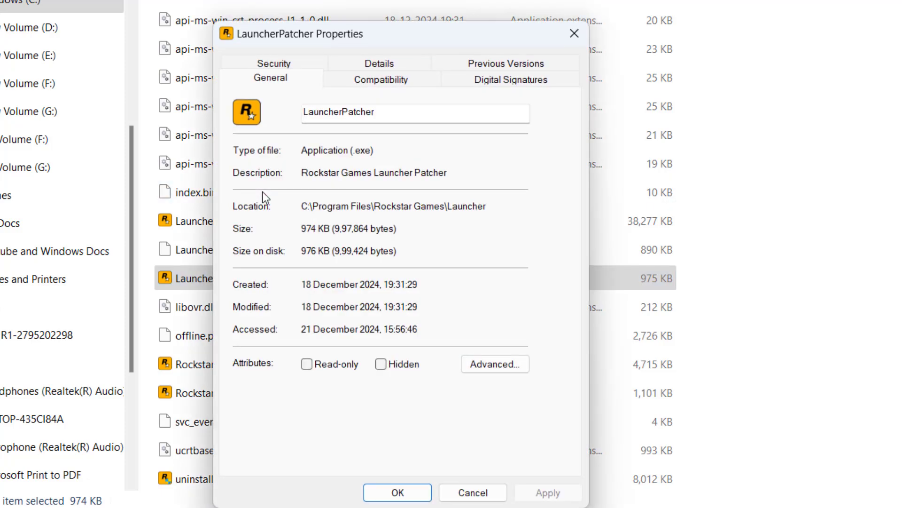
pyautogui.click(395, 84)
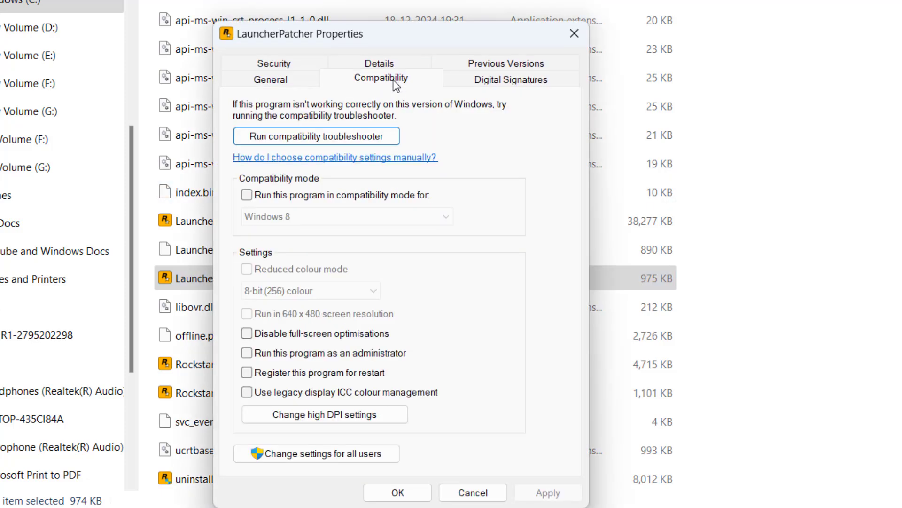
pyautogui.click(301, 199)
pyautogui.click(530, 492)
pyautogui.click(398, 492)
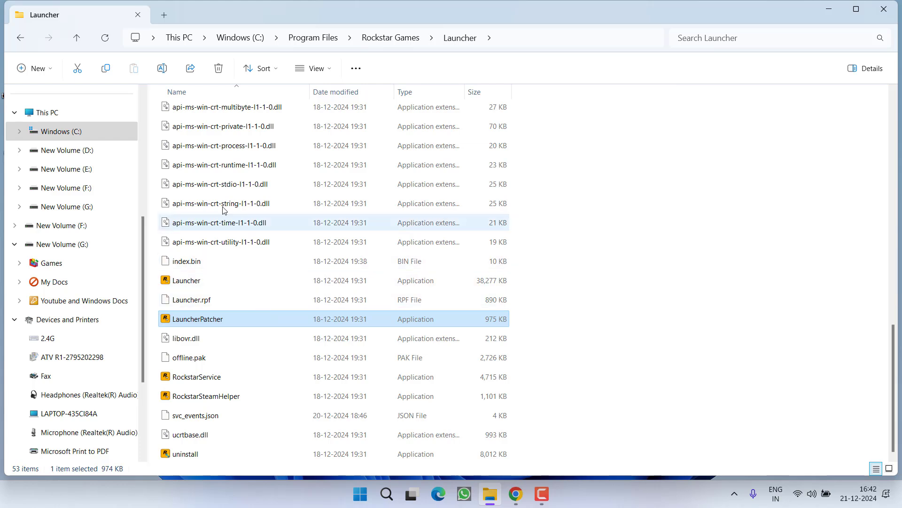
# Open the Grand Theft Auto V folder inside Games on New Volume (D:).
pyautogui.click(45, 117)
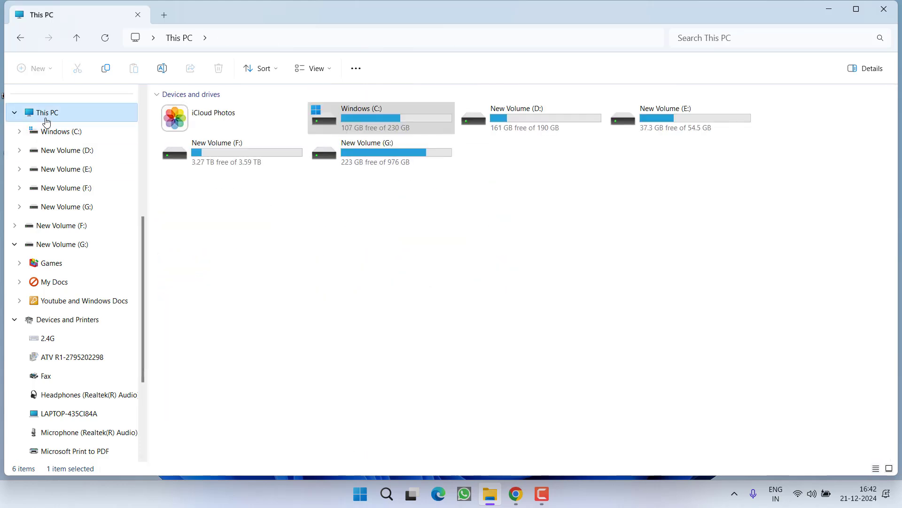
pyautogui.doubleClick(485, 120)
pyautogui.click(366, 113)
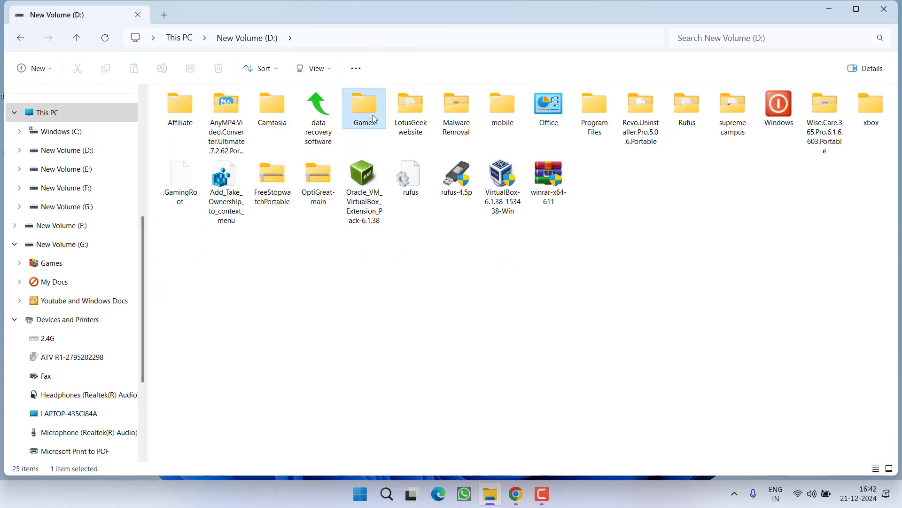
pyautogui.doubleClick(366, 110)
pyautogui.doubleClick(212, 112)
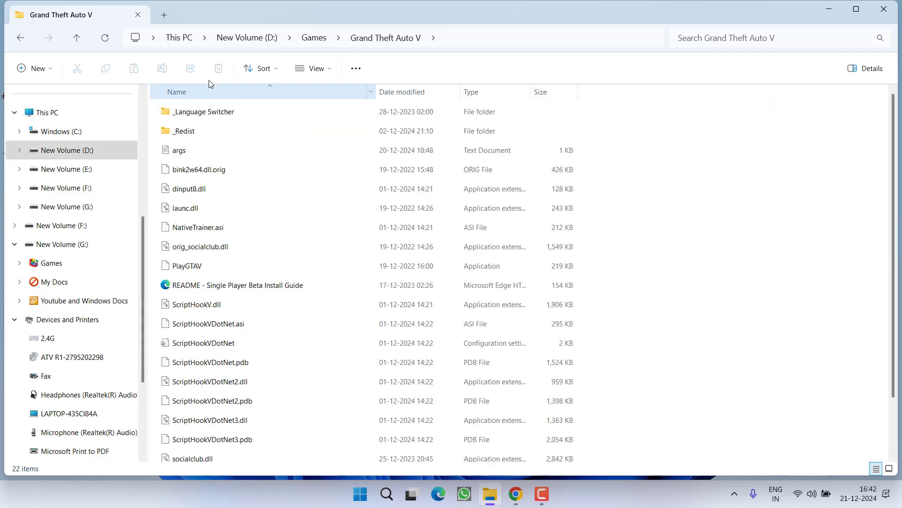
# Turn on compatibility mode for the PlayGTAV application in its properties and apply the change.
pyautogui.click(190, 273)
pyautogui.rightClick(189, 272)
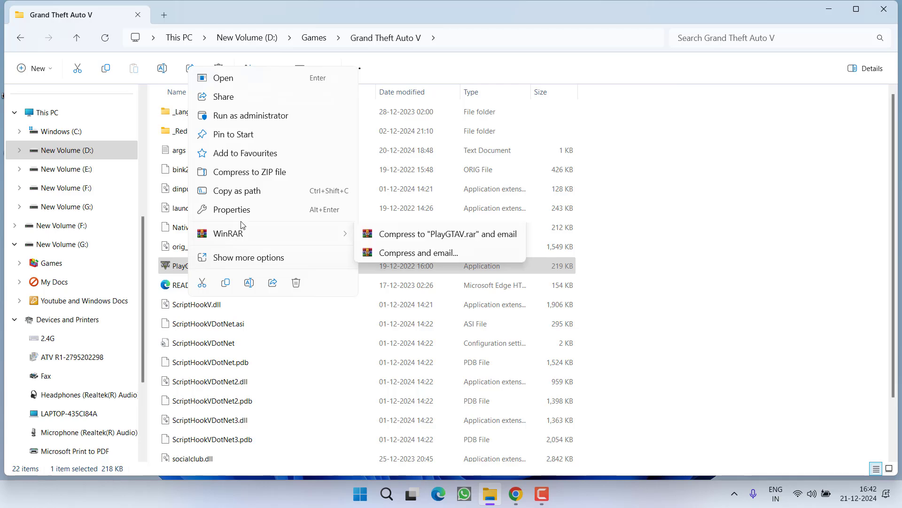
pyautogui.click(243, 208)
pyautogui.click(305, 186)
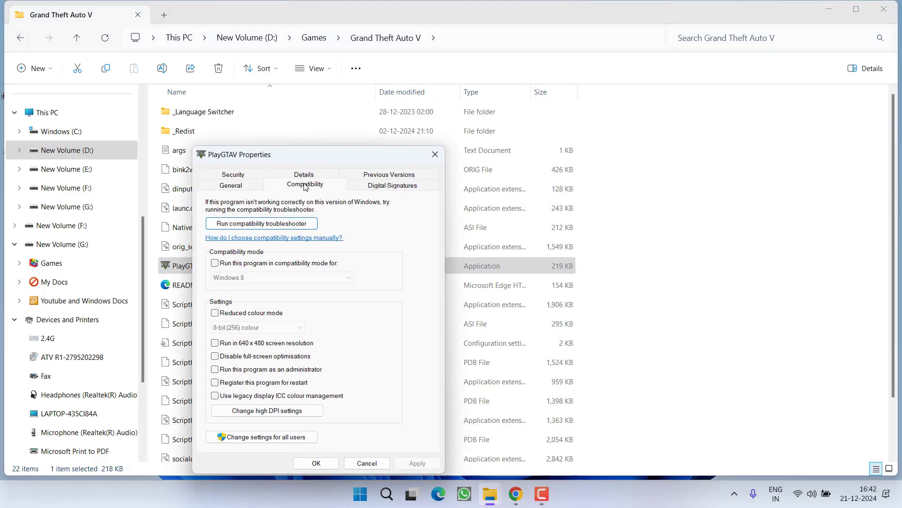
pyautogui.click(270, 264)
pyautogui.click(416, 463)
pyautogui.click(315, 462)
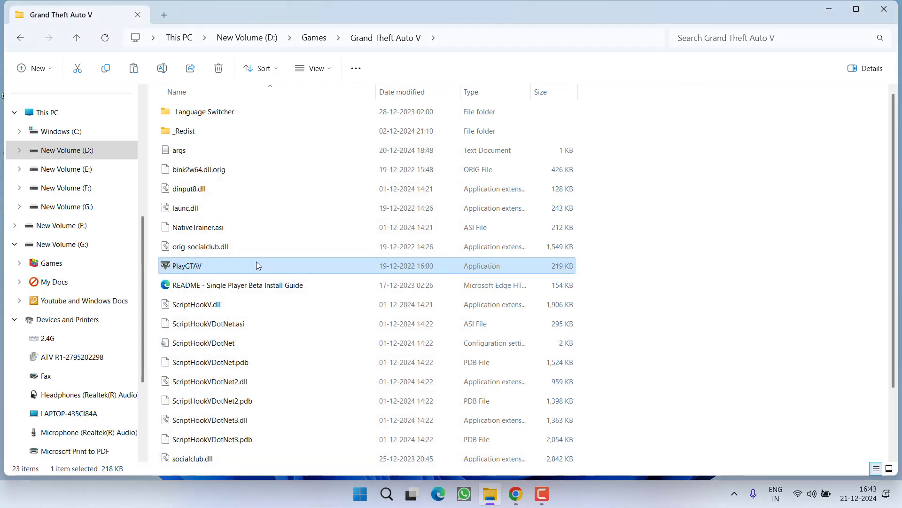
# Set the GTA5 application to run in compatibility mode for Windows 8, apply the change, and minimize the File Explorer window.
pyautogui.press('End')
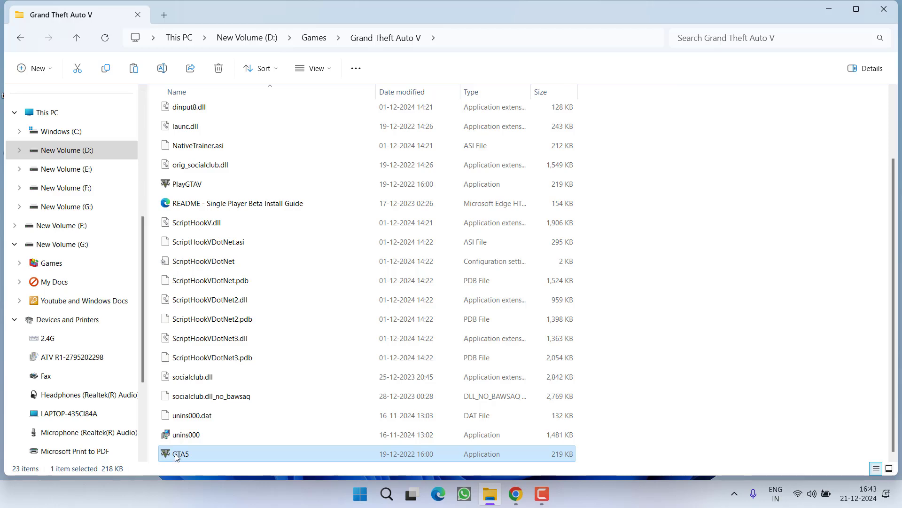
pyautogui.moveTo(189, 459)
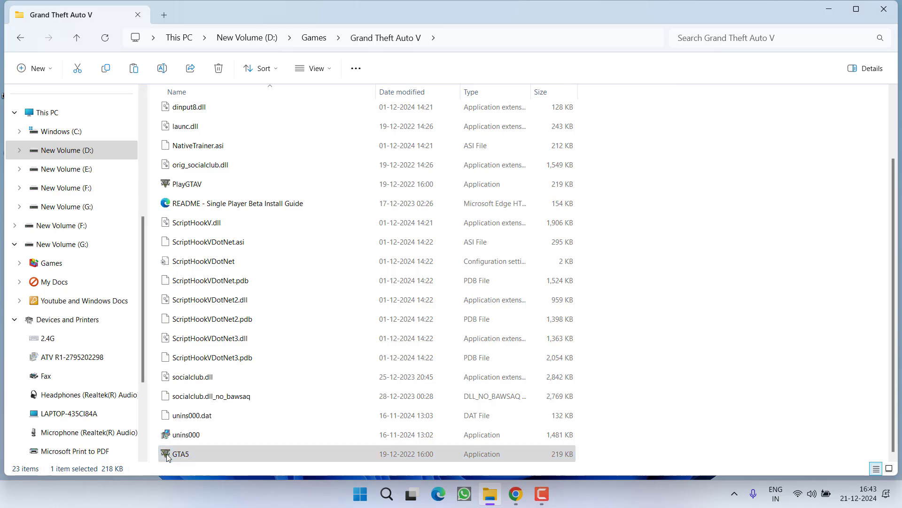
pyautogui.rightClick(166, 457)
pyautogui.click(190, 372)
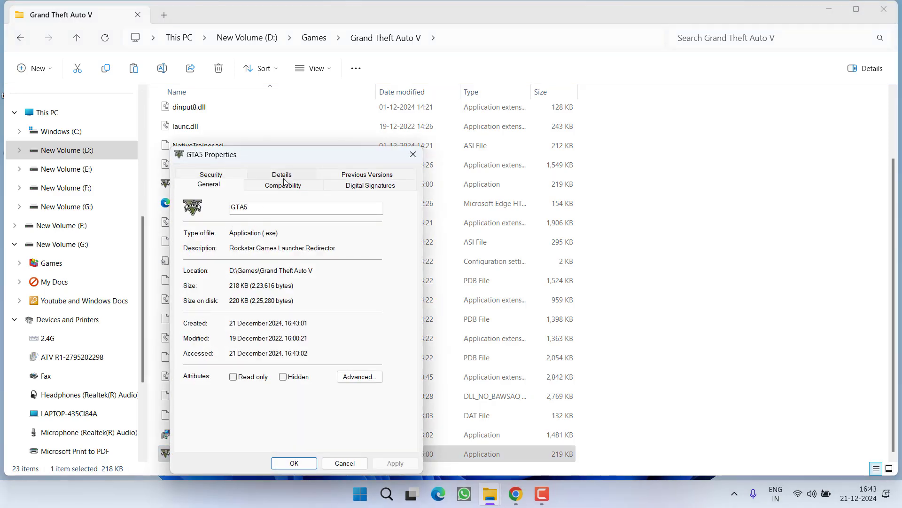
pyautogui.click(283, 185)
pyautogui.click(230, 266)
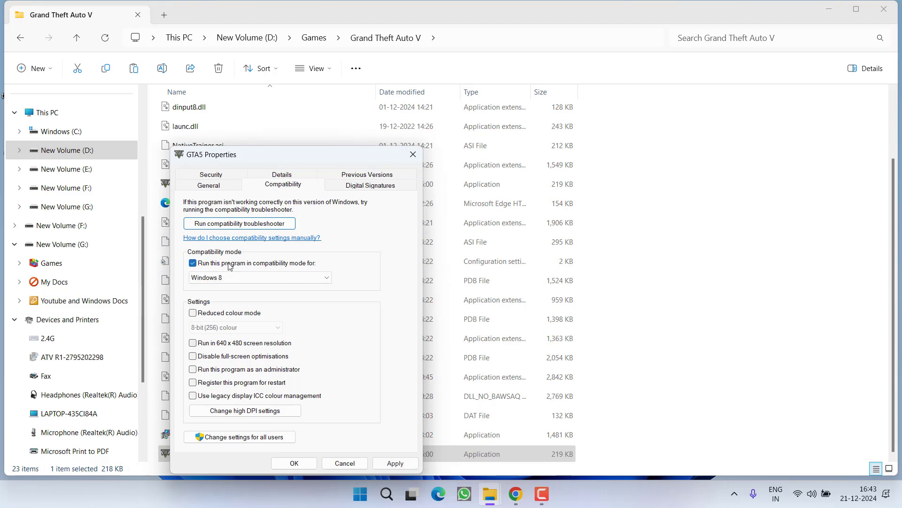
pyautogui.click(381, 463)
pyautogui.click(295, 463)
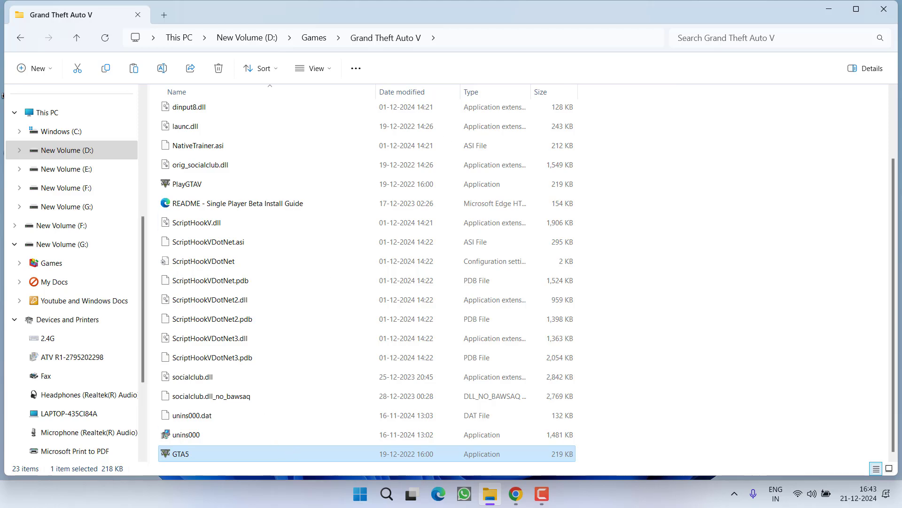
pyautogui.click(832, 10)
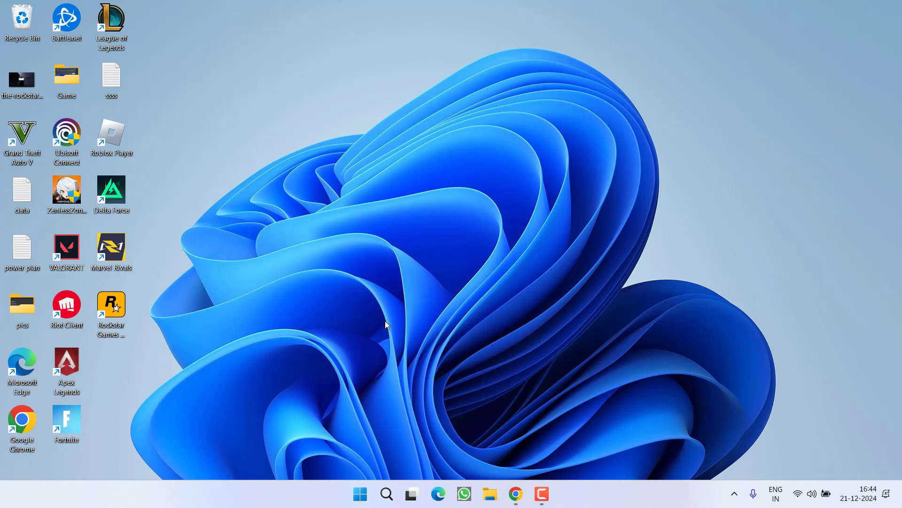
# Open the C:\Program Files\Rockstar Games\Launcher\Redistributables\SocialClub folder in a new File Explorer window.
pyautogui.press('super+e')
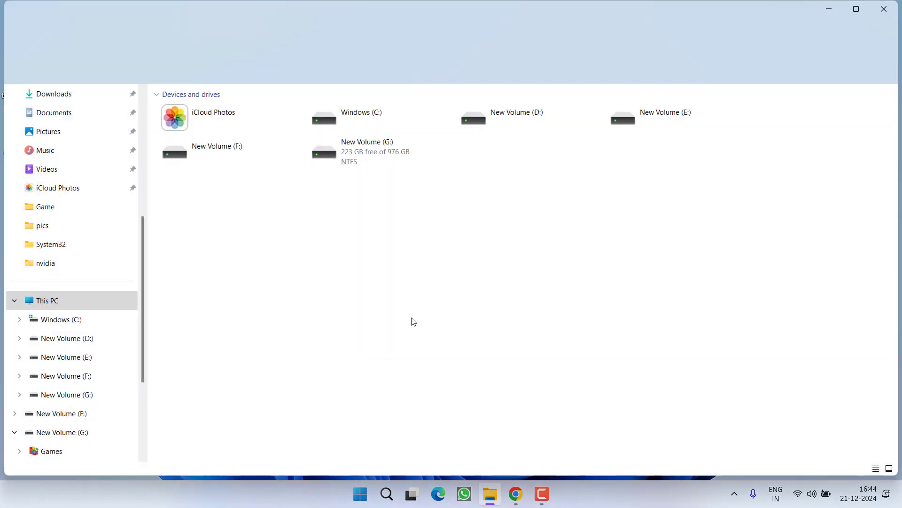
pyautogui.doubleClick(356, 116)
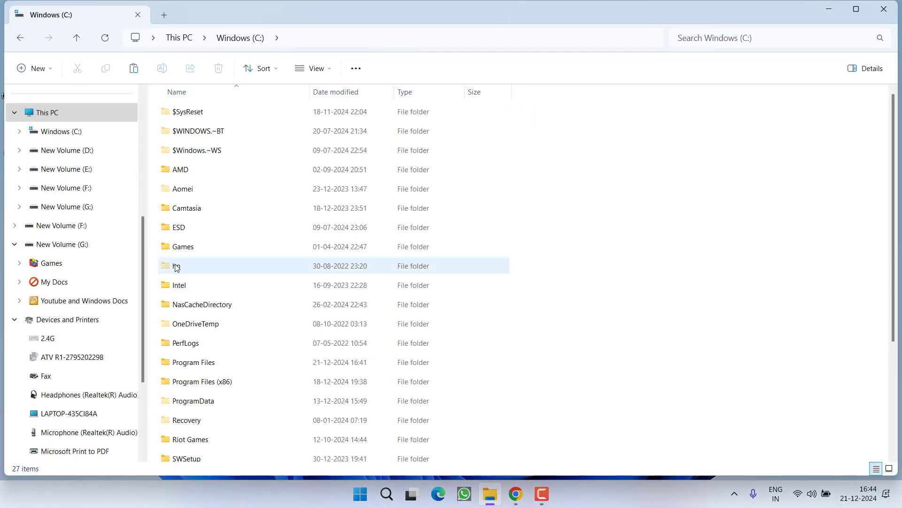
pyautogui.doubleClick(191, 365)
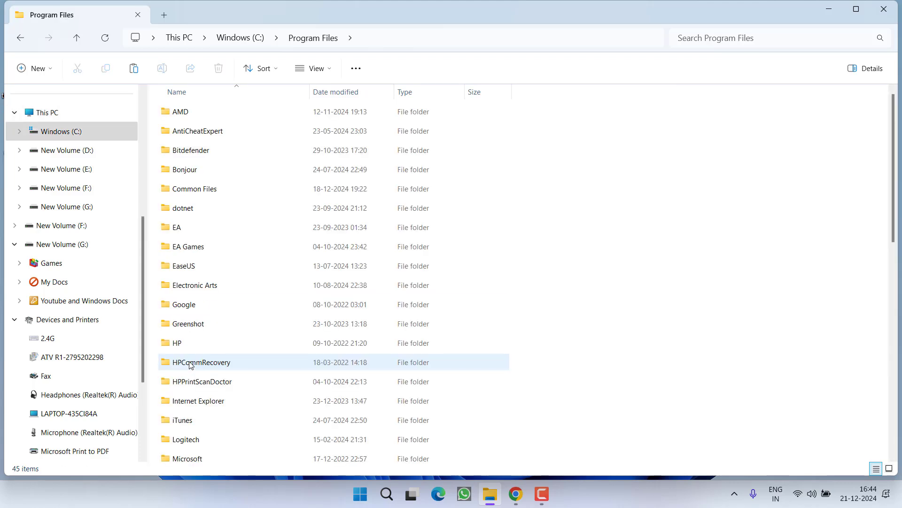
pyautogui.scroll(-8, 192, 325)
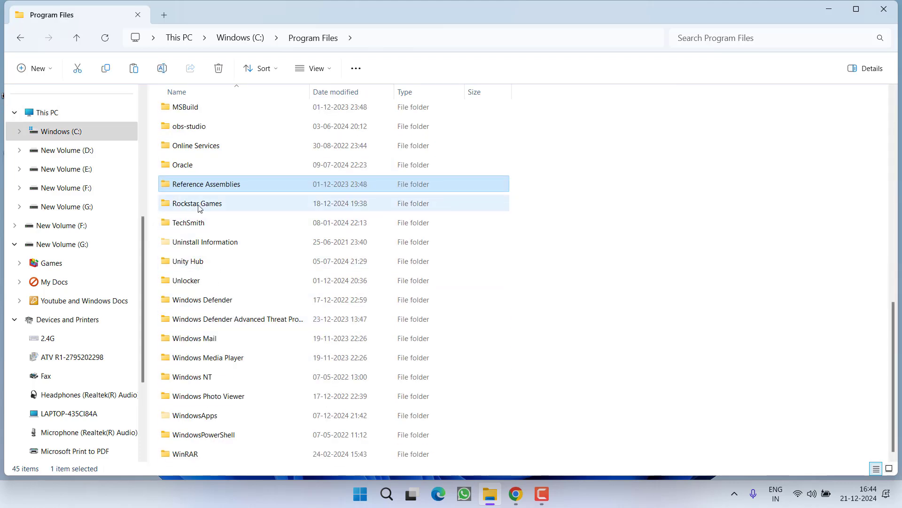
pyautogui.doubleClick(195, 202)
pyautogui.doubleClick(182, 131)
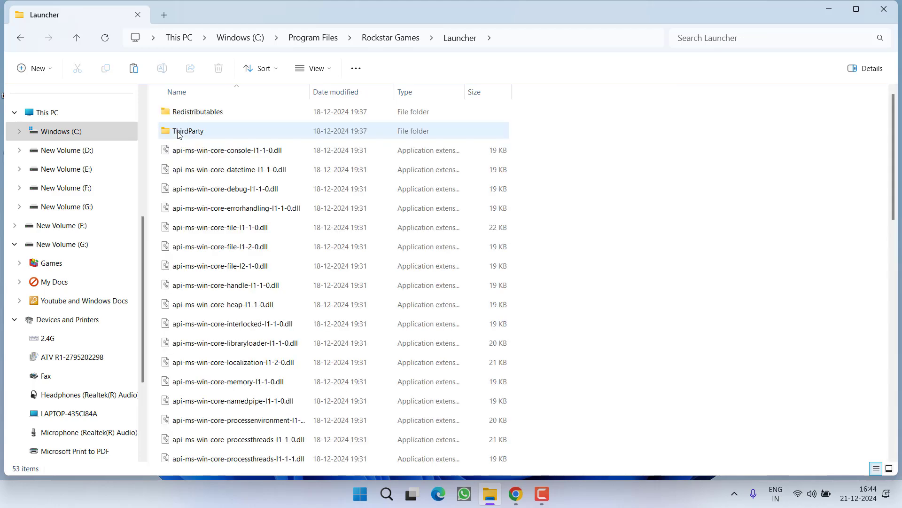
pyautogui.doubleClick(192, 113)
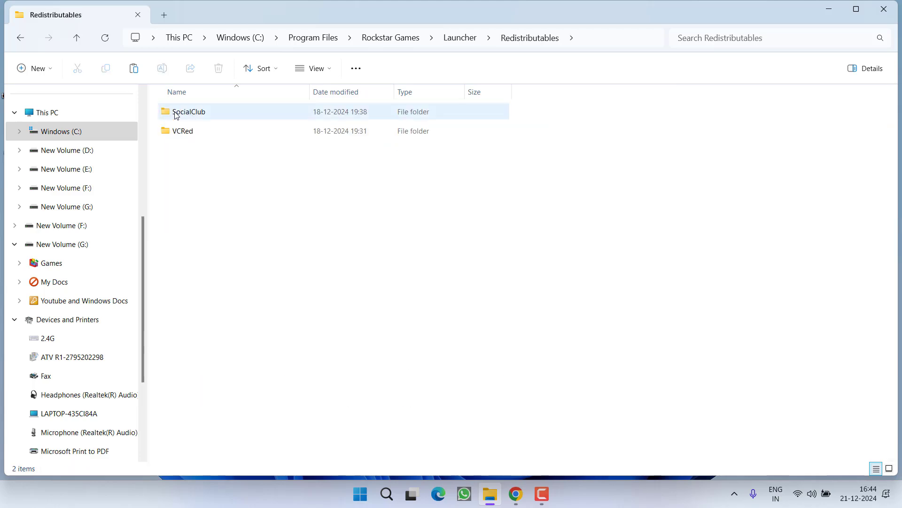
pyautogui.doubleClick(176, 116)
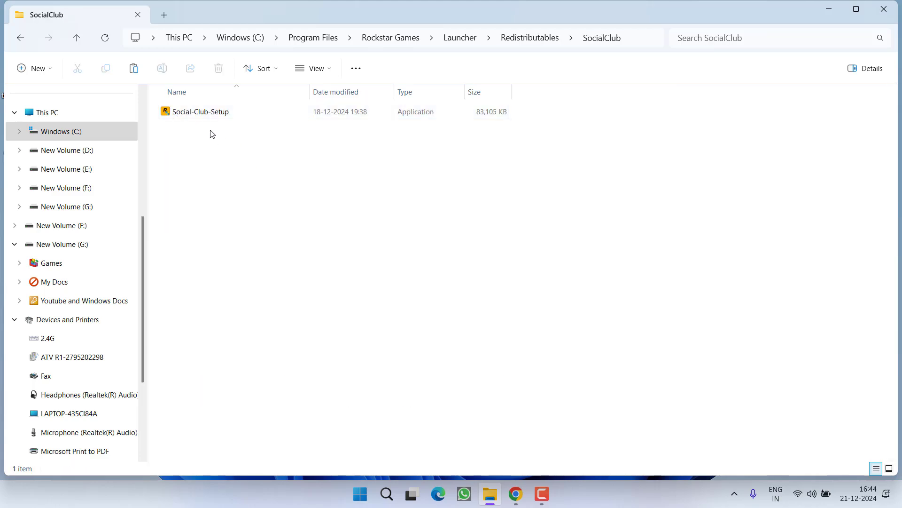
# Run Social-Club-Setup with administrator permission and install the Rockstar Games SDK in English, accepting the license agreement.
pyautogui.click(244, 111)
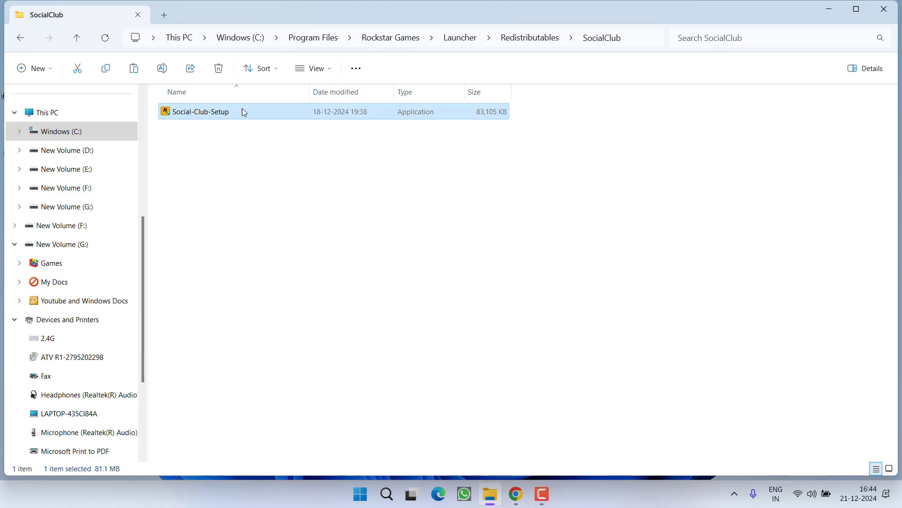
pyautogui.doubleClick(195, 116)
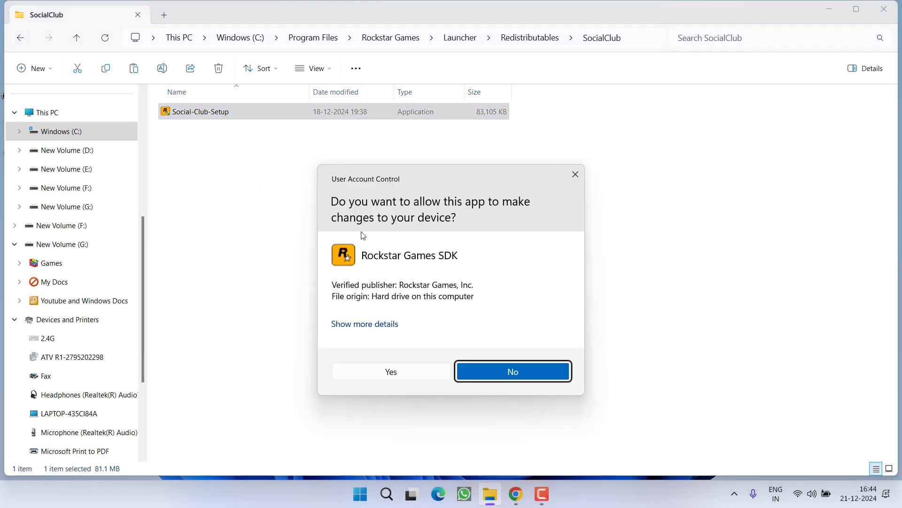
pyautogui.click(397, 371)
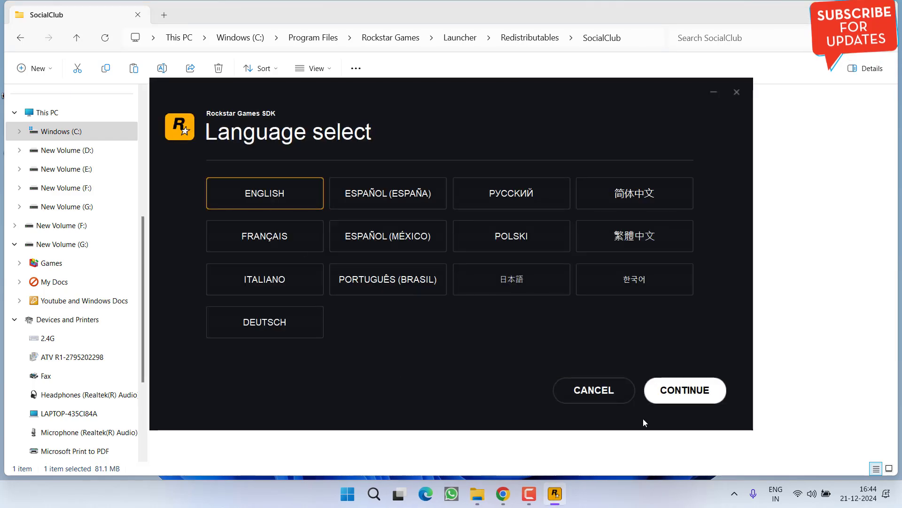
pyautogui.click(691, 398)
pyautogui.click(691, 397)
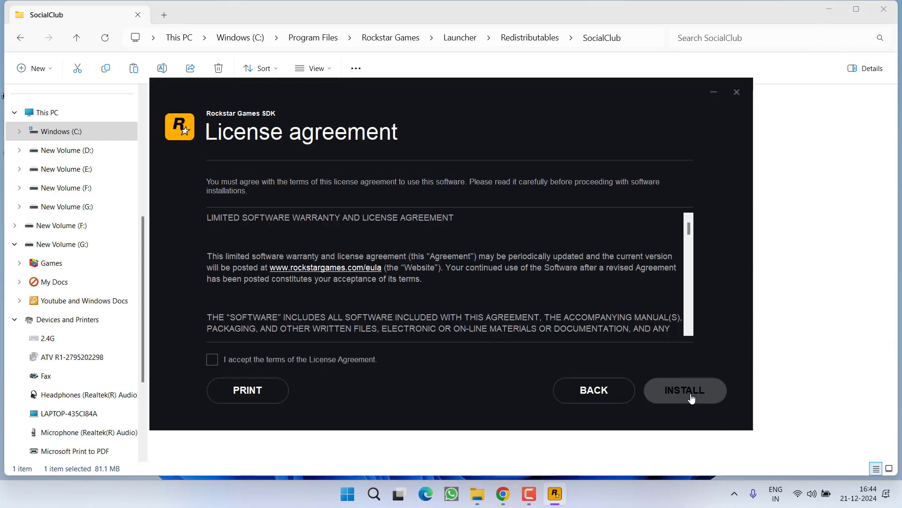
pyautogui.click(211, 359)
pyautogui.click(676, 400)
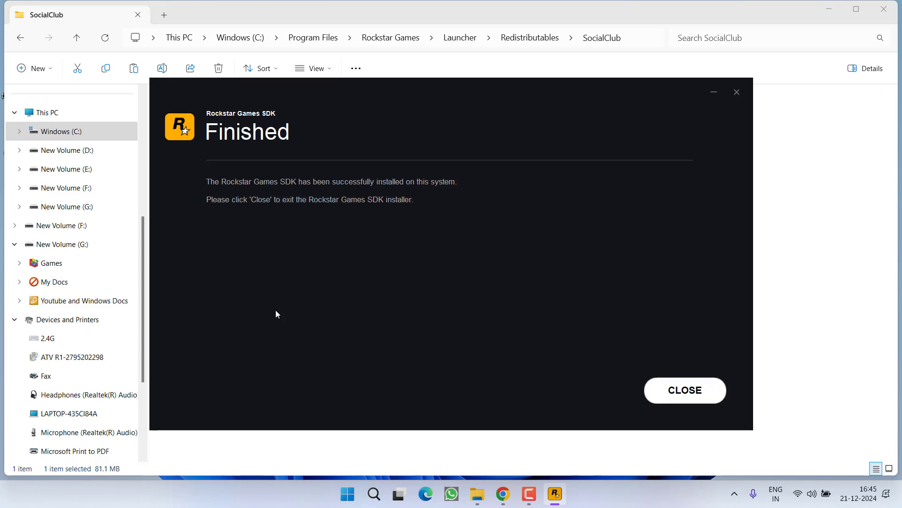
# Close the finished Rockstar Games SDK installer and the SocialClub folder window.
pyautogui.click(698, 394)
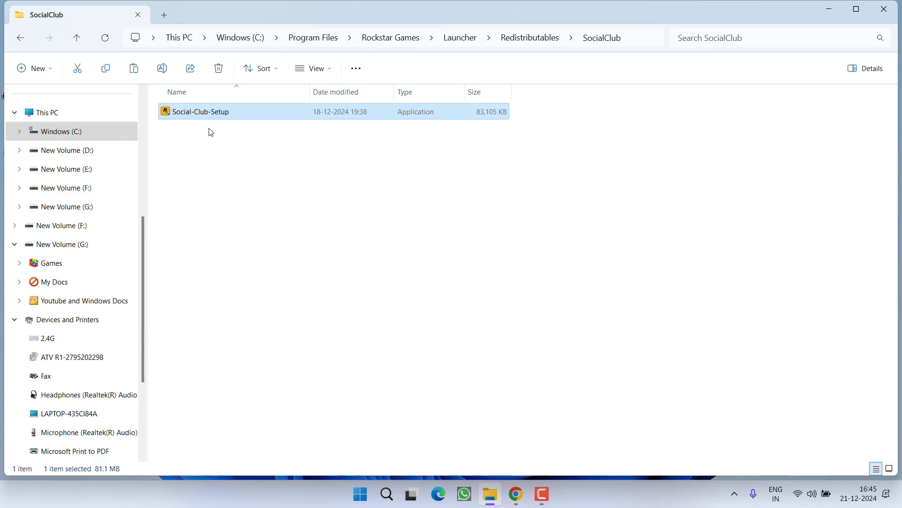
pyautogui.click(211, 131)
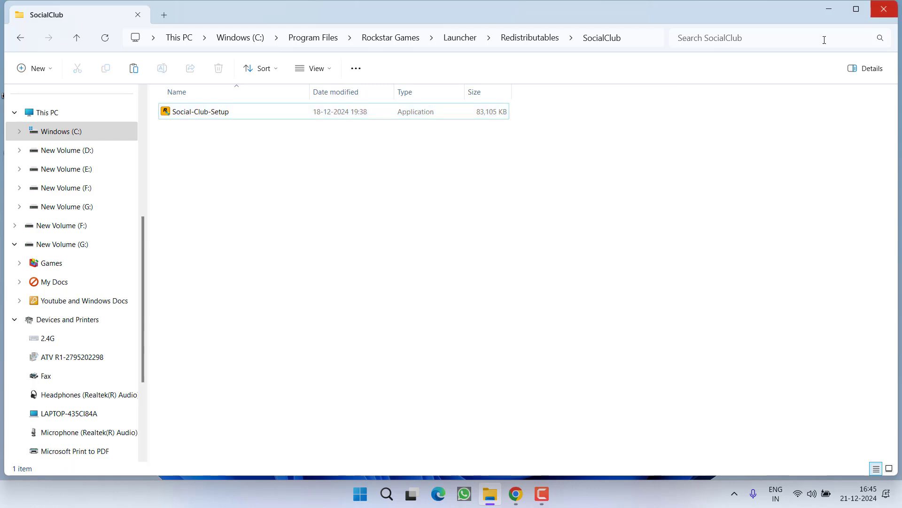
pyautogui.click(884, 8)
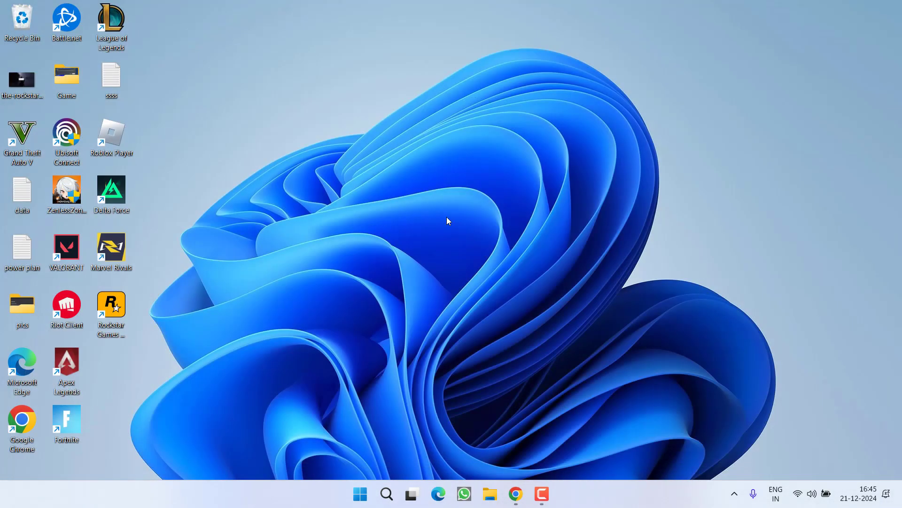
# Open Programs and Features by running appwiz.cpl.
pyautogui.rightClick(361, 493)
pyautogui.click(326, 417)
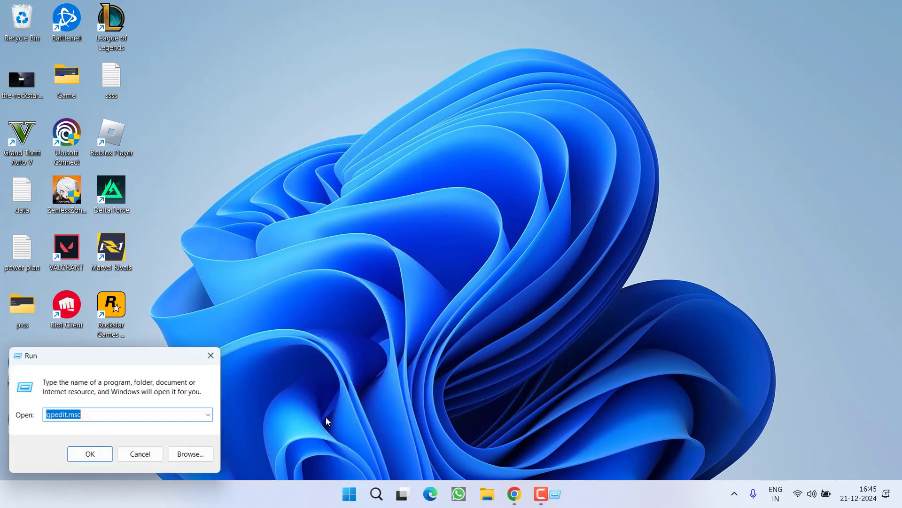
pyautogui.write('app')
pyautogui.press('Down')
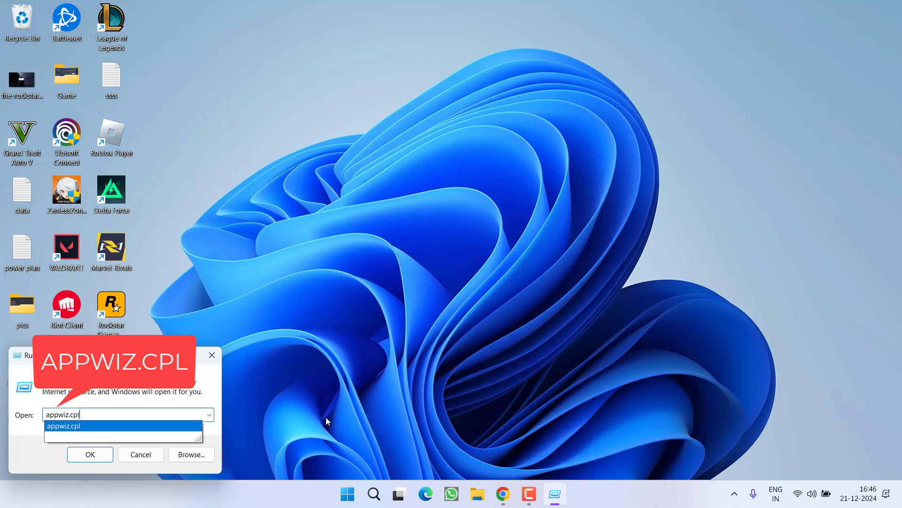
pyautogui.press('Return')
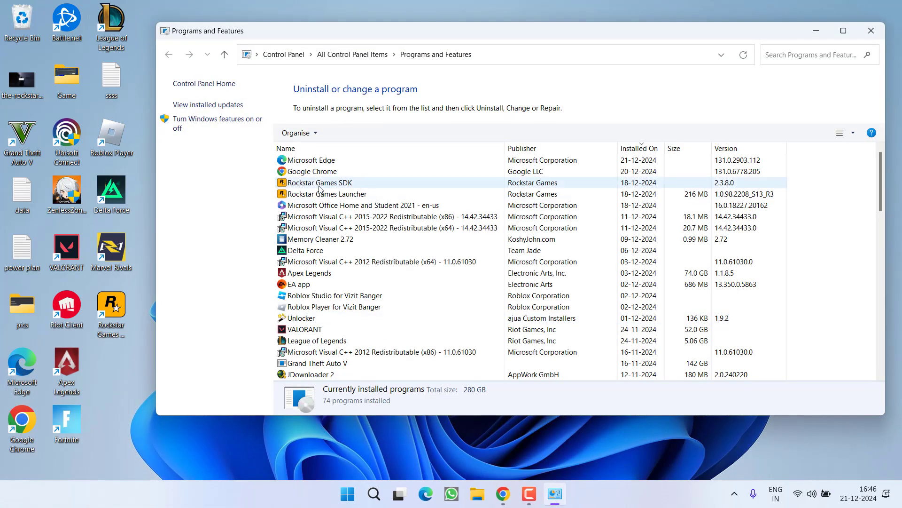
# Uninstall Rockstar Games Launcher with administrator permission, choosing to remove saved account profile data and currently installed game data.
pyautogui.click(320, 187)
pyautogui.click(313, 195)
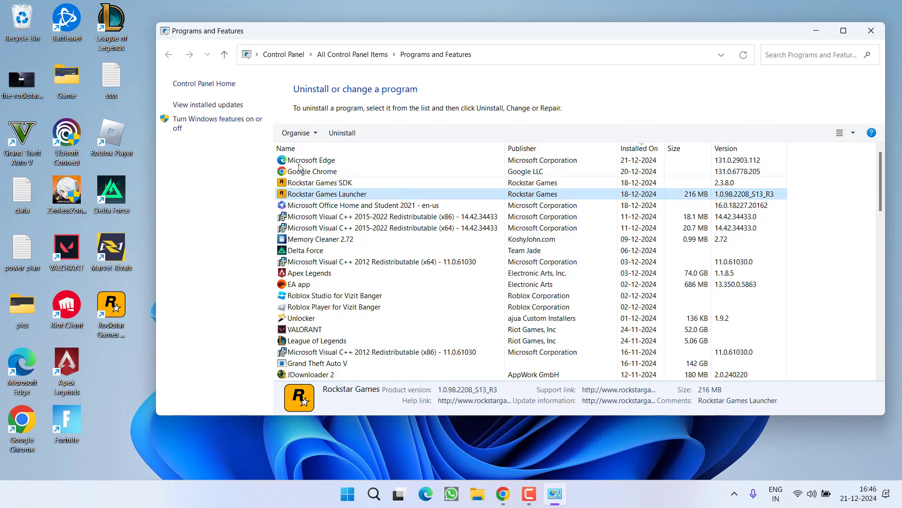
pyautogui.click(343, 134)
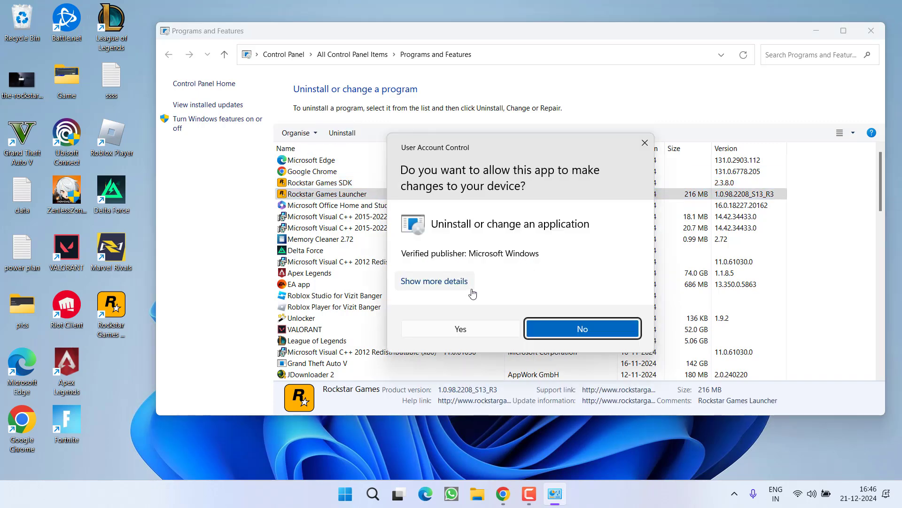
pyautogui.click(465, 332)
pyautogui.click(317, 281)
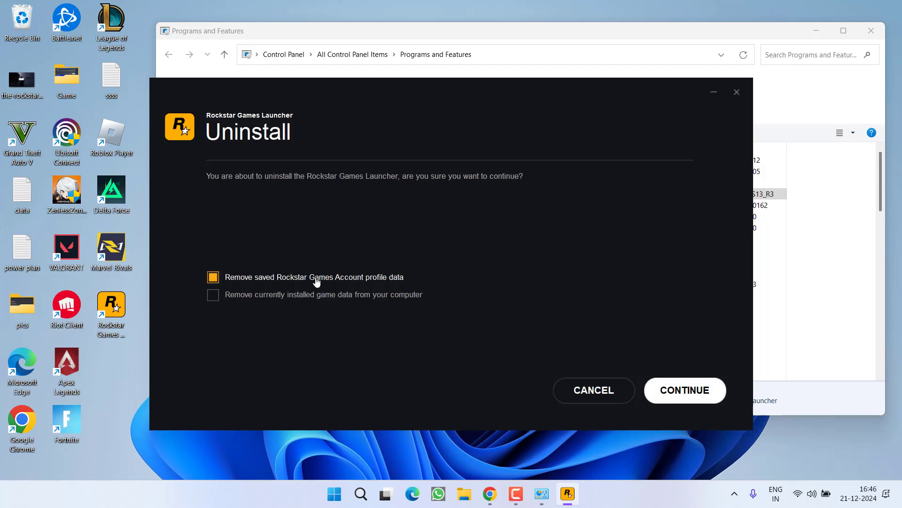
pyautogui.click(322, 297)
pyautogui.click(685, 389)
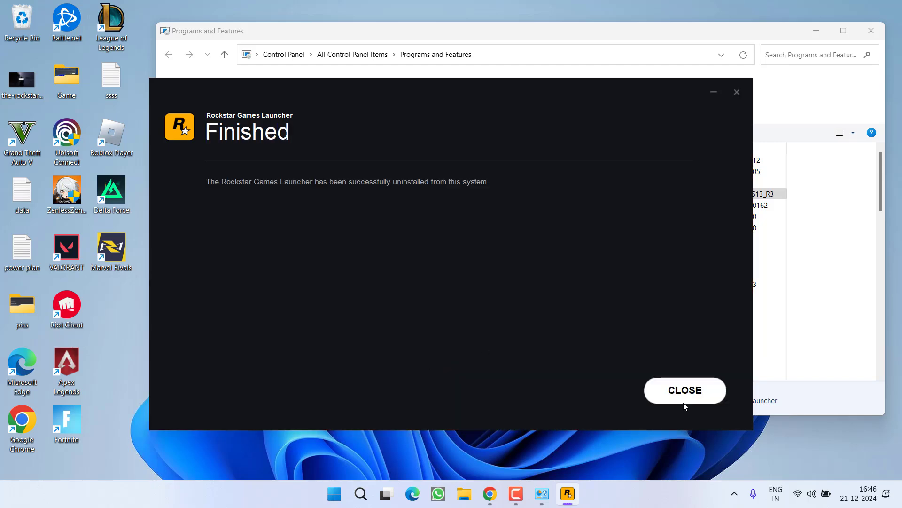
pyautogui.click(680, 391)
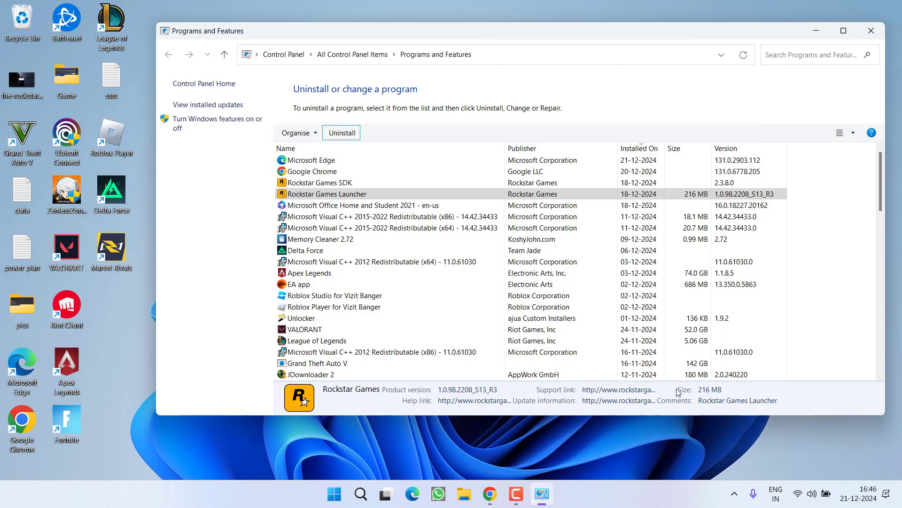
# Try to uninstall Rockstar Games SDK as well, and close Programs and Features.
pyautogui.click(299, 184)
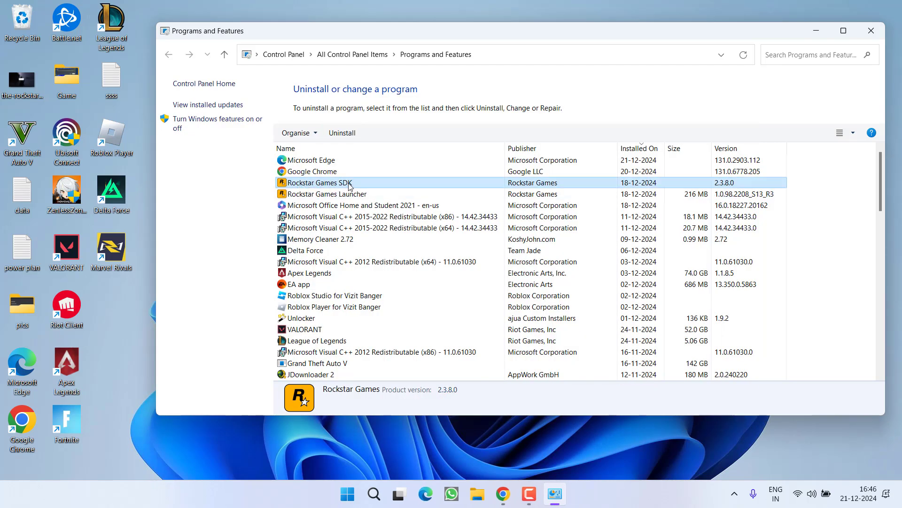
pyautogui.click(342, 133)
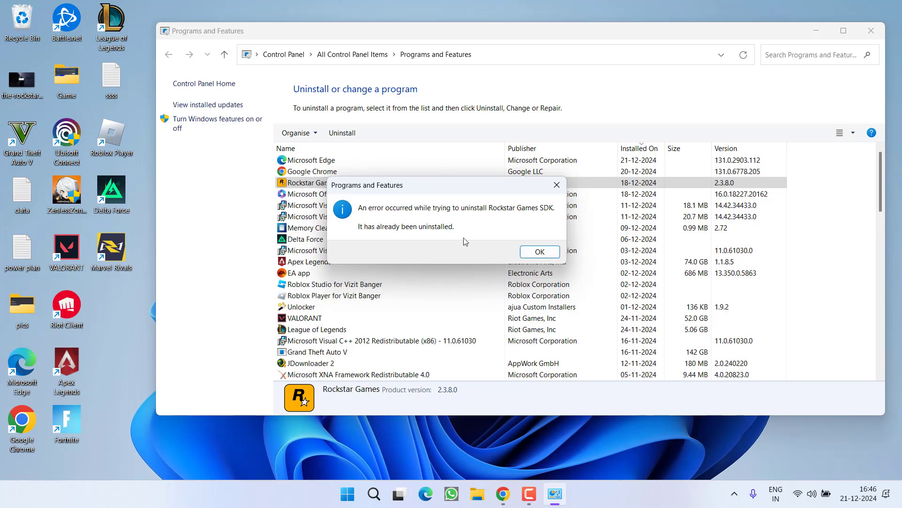
pyautogui.click(539, 252)
pyautogui.click(310, 239)
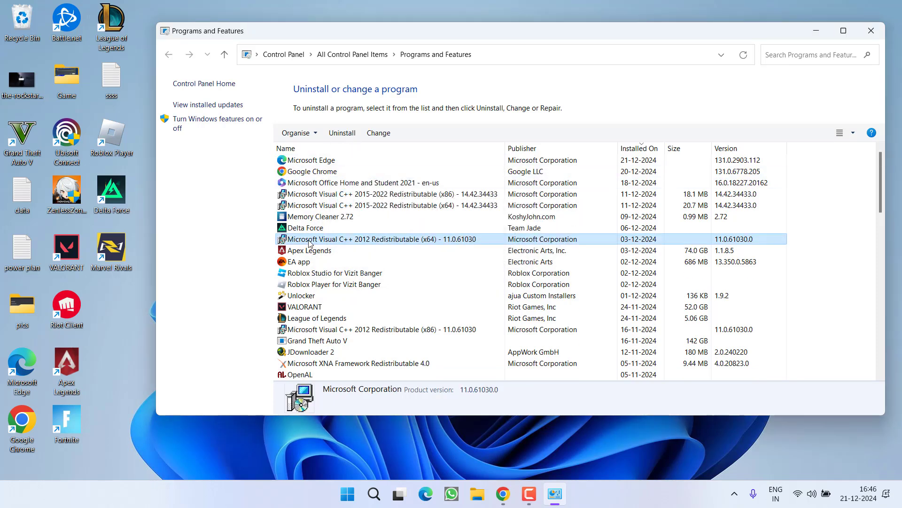
pyautogui.click(871, 30)
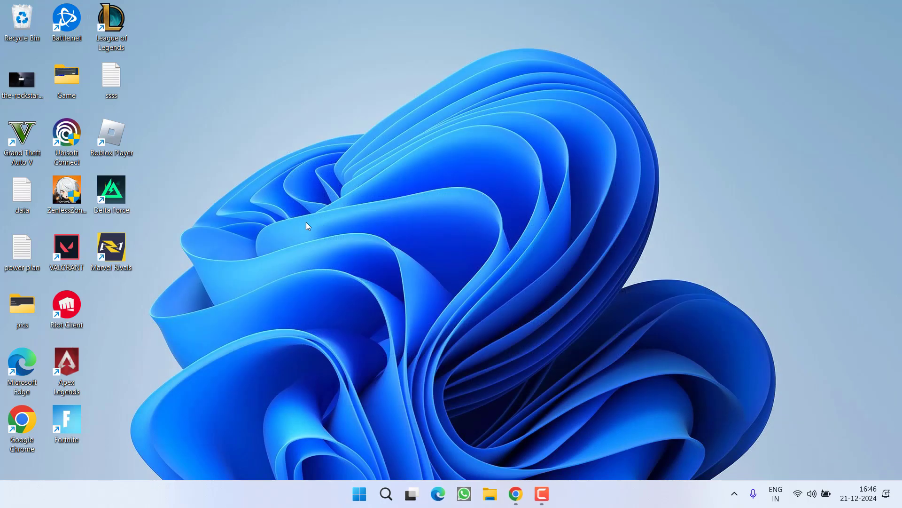
# Delete the Rockstar Games folder from C:\Program Files in a new File Explorer window.
pyautogui.press('super+e')
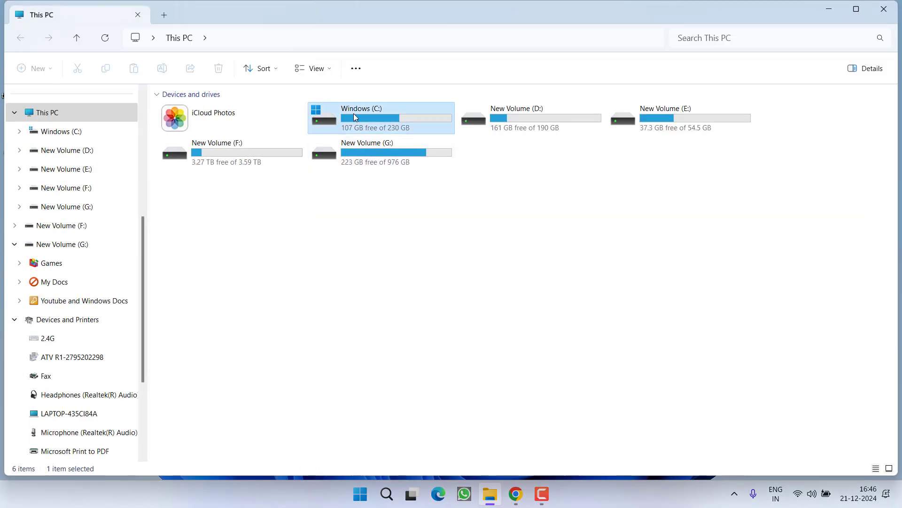
pyautogui.doubleClick(354, 114)
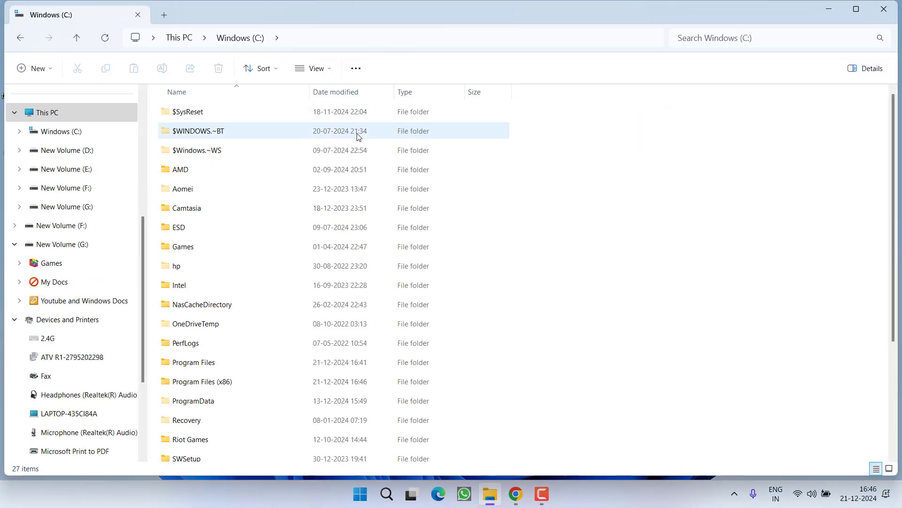
pyautogui.doubleClick(205, 363)
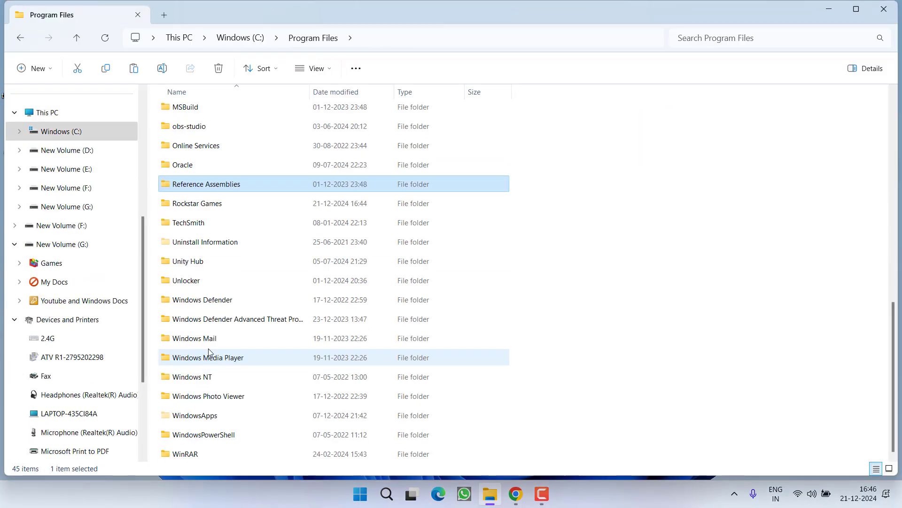
pyautogui.click(188, 212)
pyautogui.rightClick(196, 208)
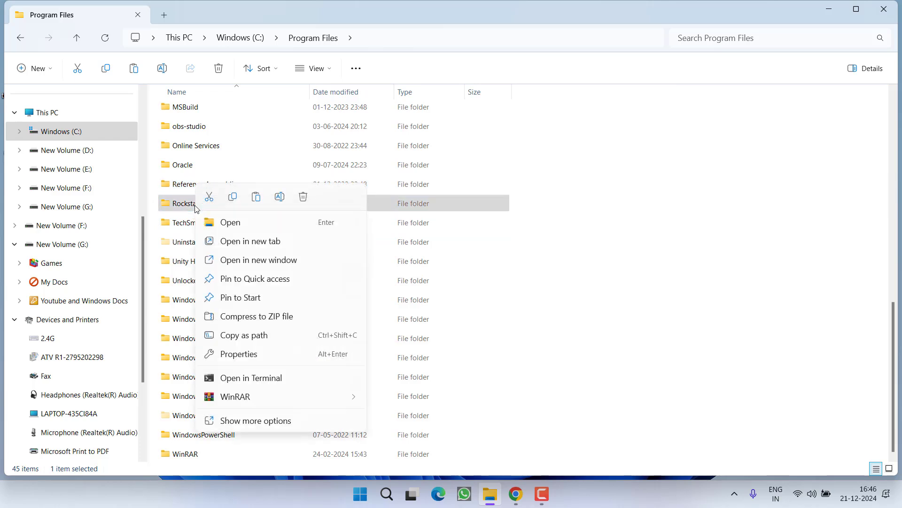
pyautogui.click(311, 197)
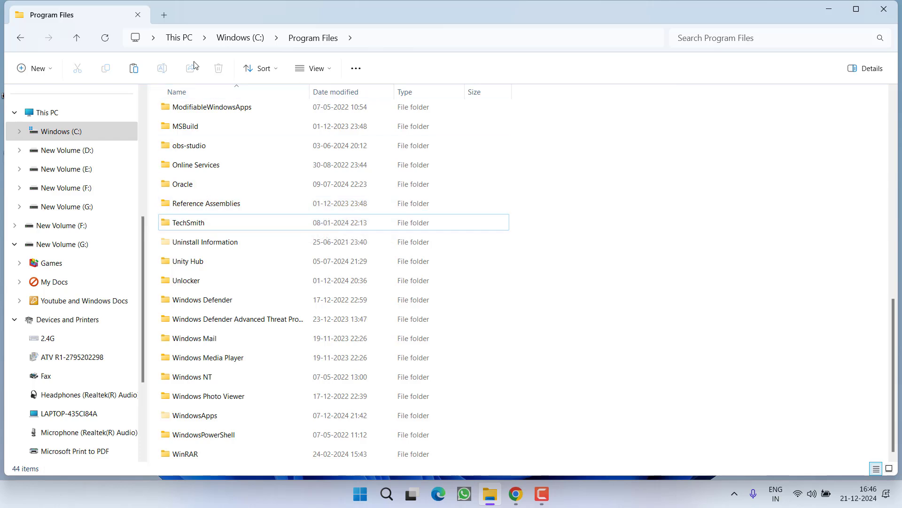
# Create a new folder named Rockstar Games in C:\Program Files (x86), granting administrator permission.
pyautogui.click(239, 38)
pyautogui.scroll(-1, 207, 329)
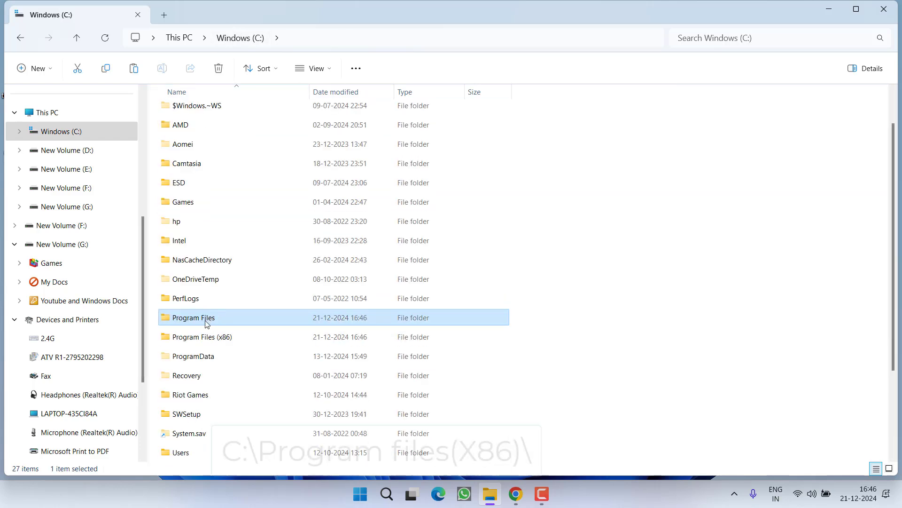
pyautogui.click(204, 337)
pyautogui.doubleClick(207, 337)
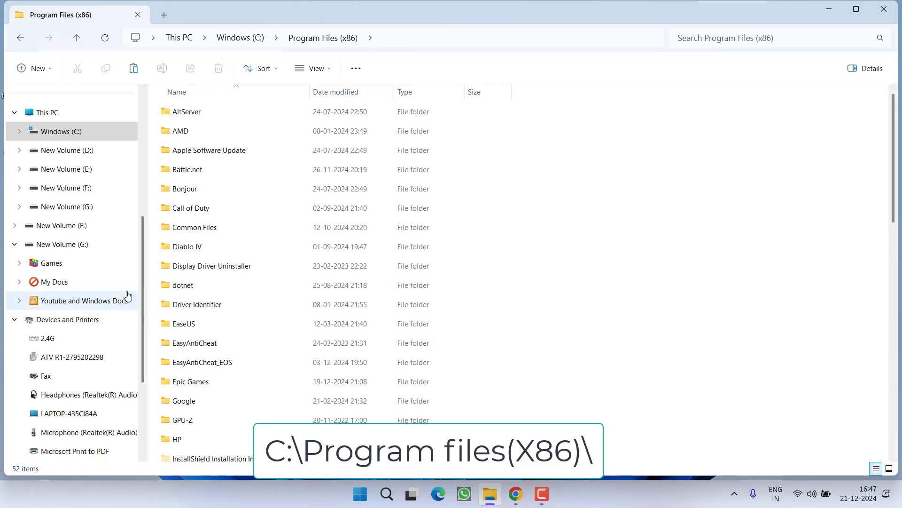
pyautogui.rightClick(505, 155)
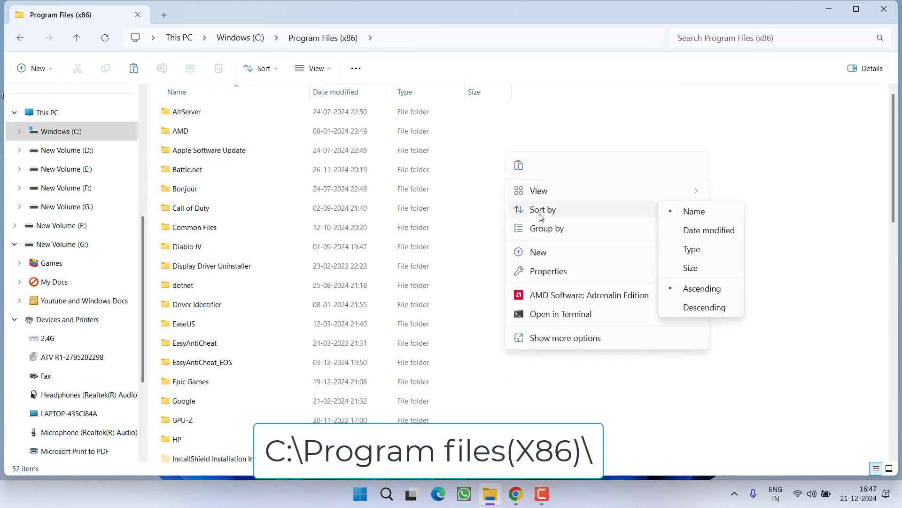
pyautogui.moveTo(538, 253)
pyautogui.click(721, 255)
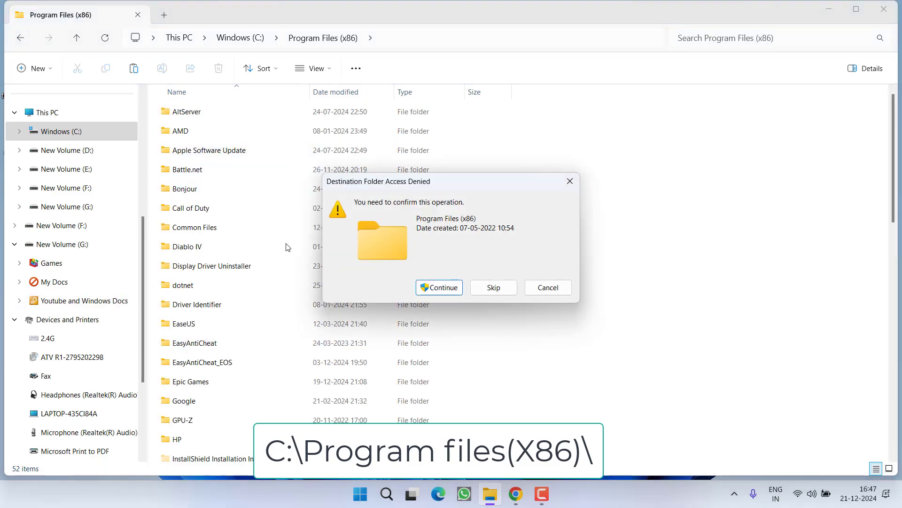
pyautogui.click(436, 288)
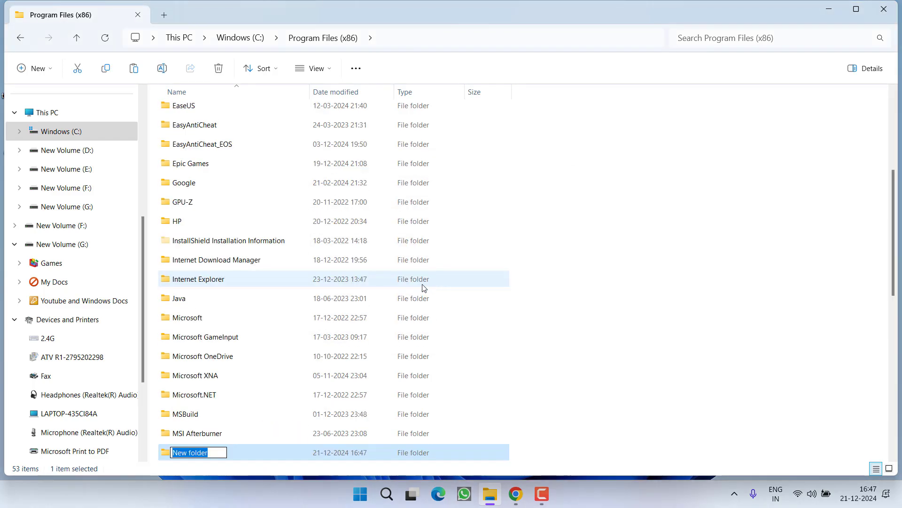
pyautogui.write('Rockstar')
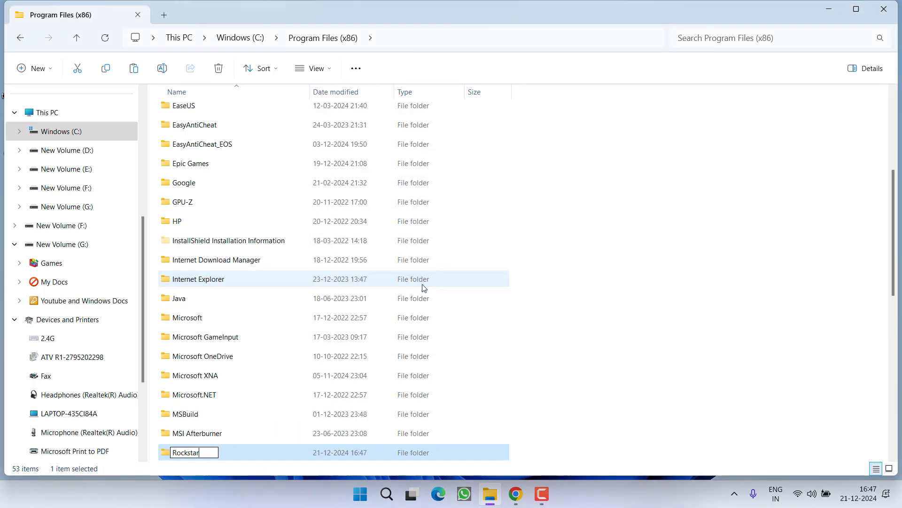
pyautogui.write(' Games')
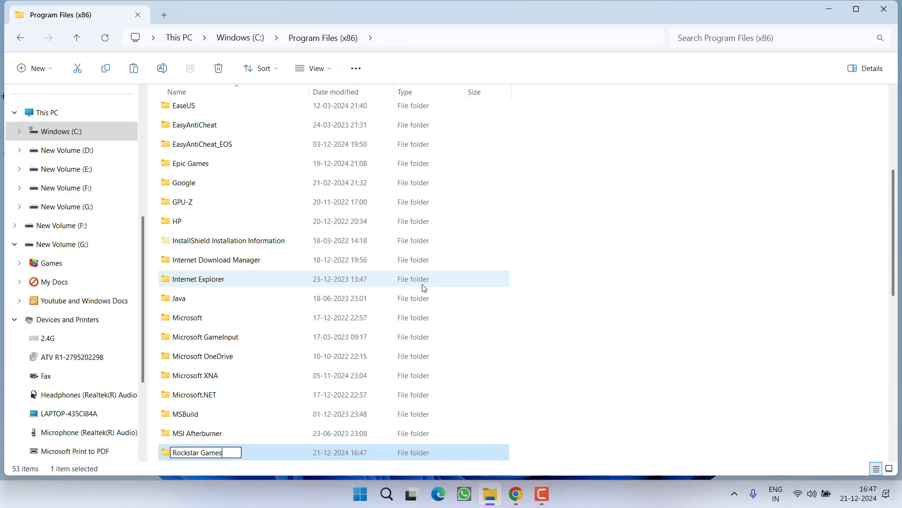
pyautogui.press('Return')
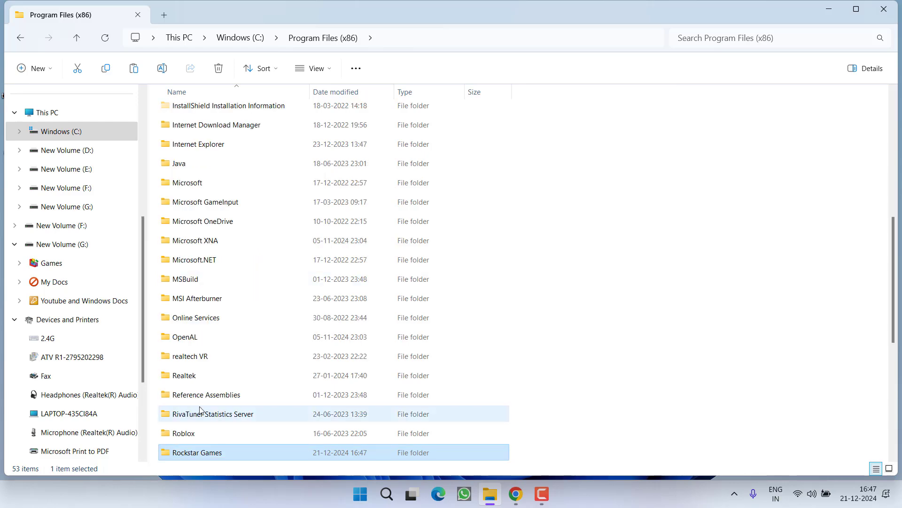
# Switch to Chrome and download the Rockstar Games Launcher installer for Windows from the Rockstar website, saving it to the Desktop.
pyautogui.click(516, 494)
pyautogui.moveTo(318, 181); pyautogui.dragTo(584, 182)
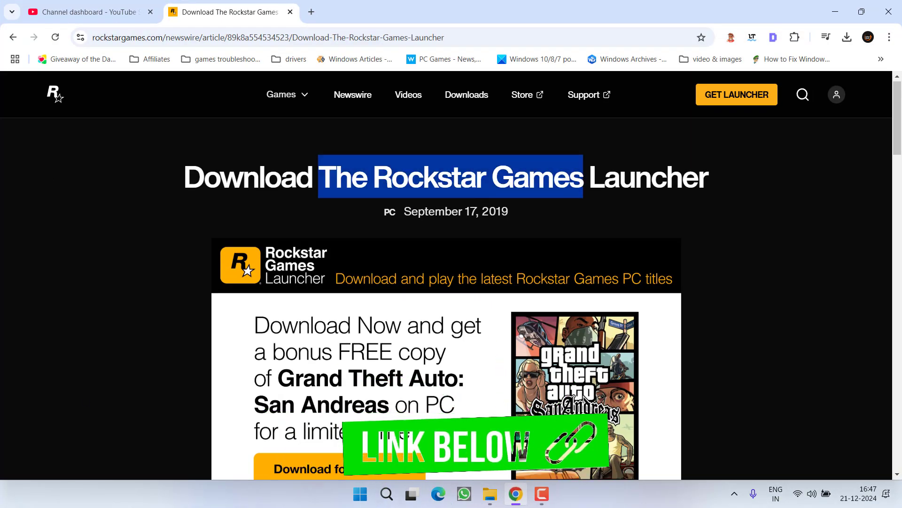
pyautogui.scroll(-4, 377, 305)
pyautogui.click(376, 304)
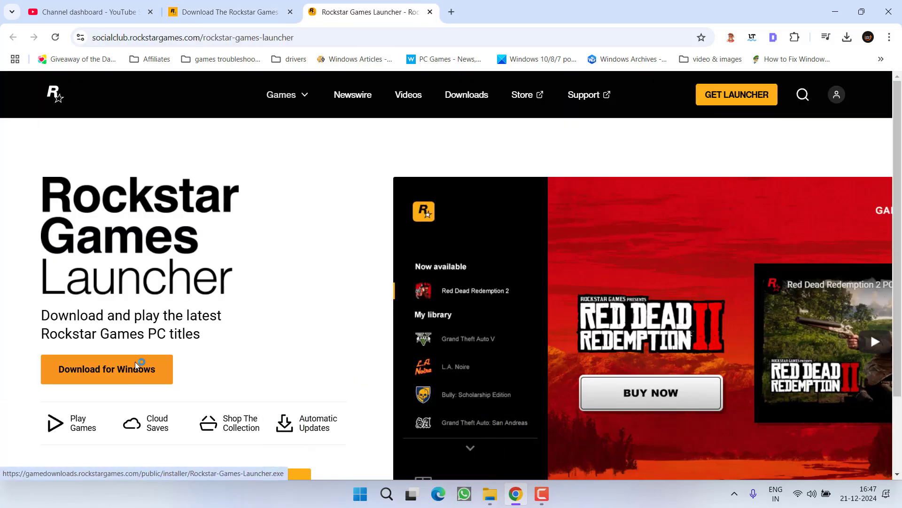
pyautogui.click(110, 334)
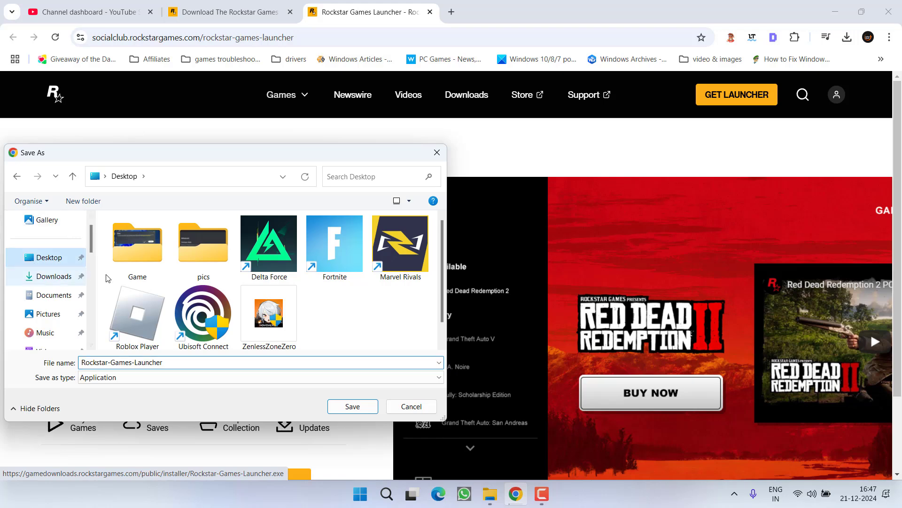
pyautogui.click(334, 410)
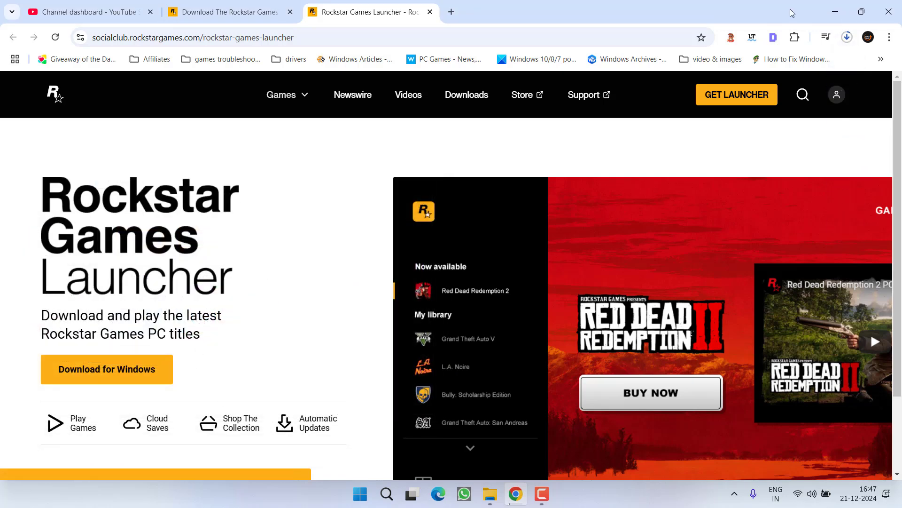
# Check the launcher installer's download progress, and clear the browser and File Explorer windows off the desktop.
pyautogui.click(851, 41)
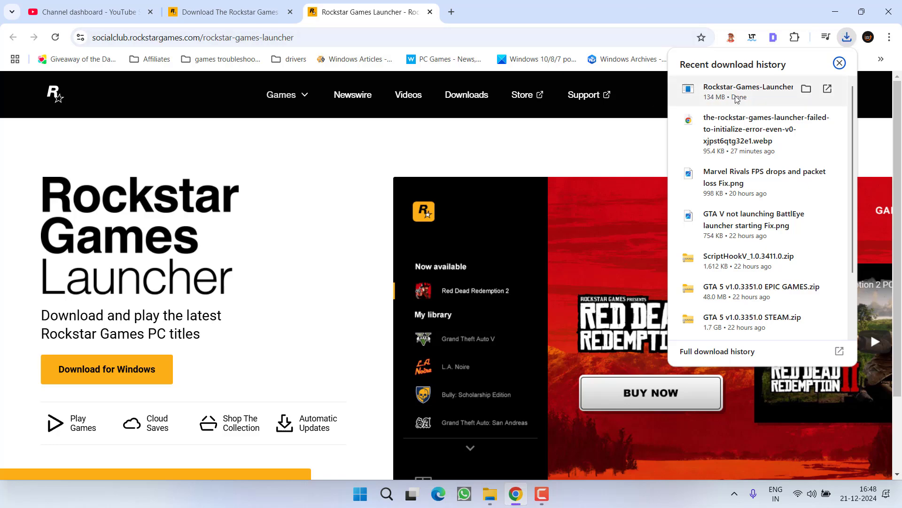
pyautogui.click(835, 12)
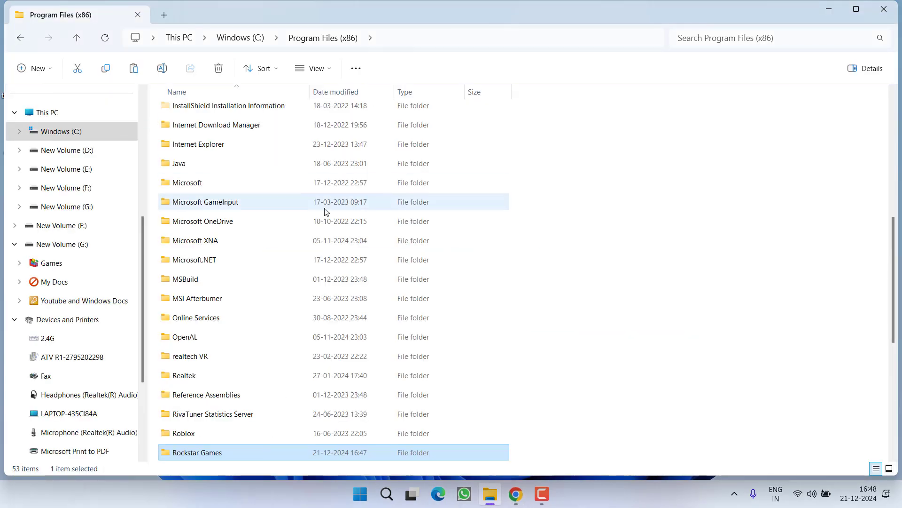
pyautogui.click(884, 9)
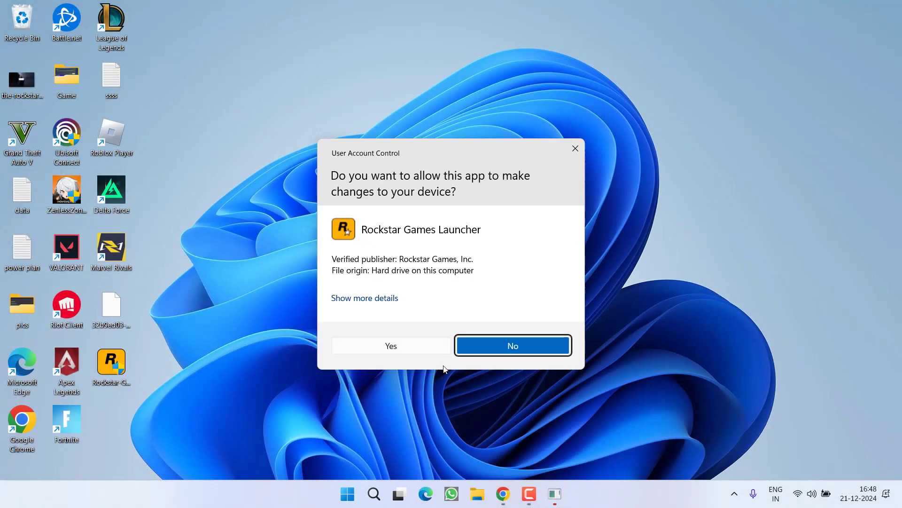
# Grant the Rockstar Games Launcher installer administrator permission, continue in English and accept Rockstar's Terms of Service.
pyautogui.click(408, 349)
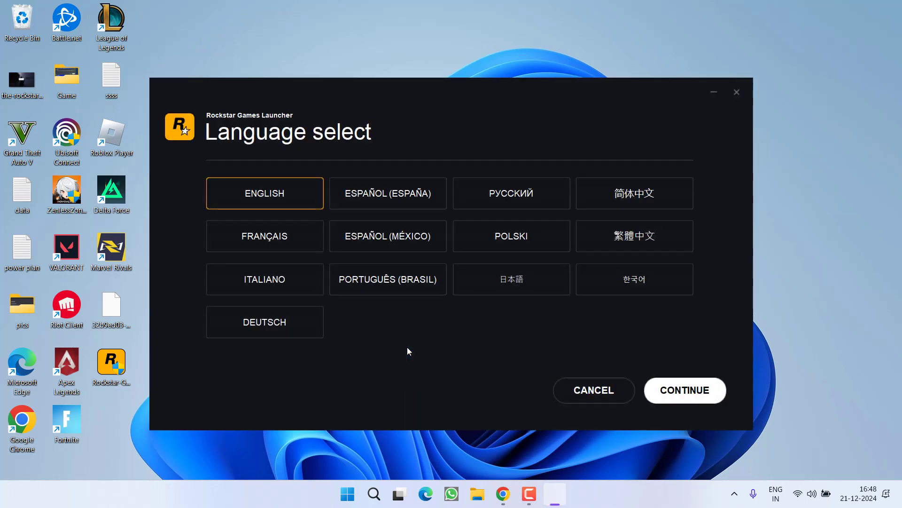
pyautogui.click(675, 396)
pyautogui.click(685, 389)
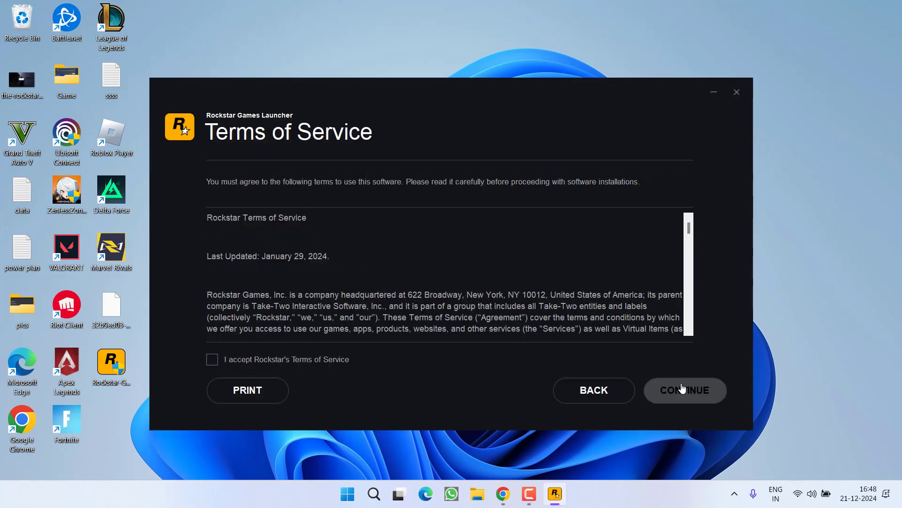
pyautogui.click(283, 360)
pyautogui.click(685, 389)
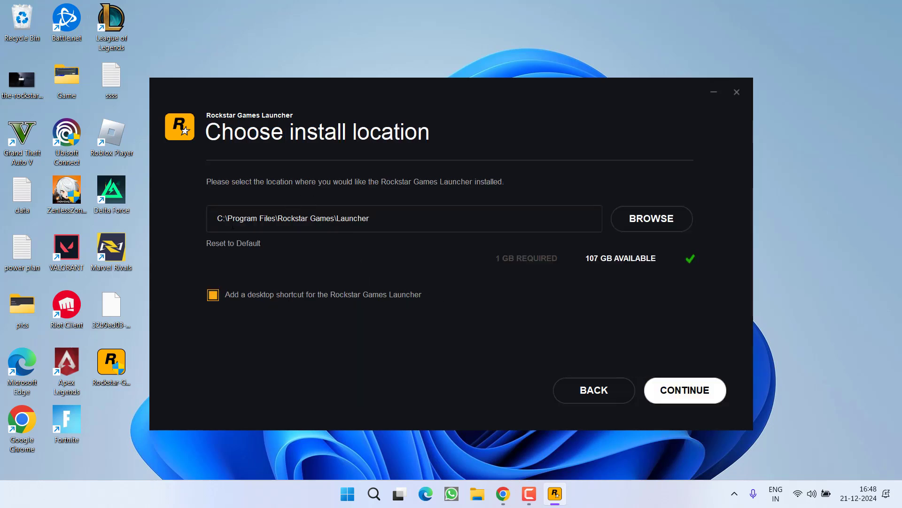
# Set the launcher's install location to the Rockstar Games folder in C:\Program Files (x86).
pyautogui.moveTo(223, 218); pyautogui.dragTo(377, 221)
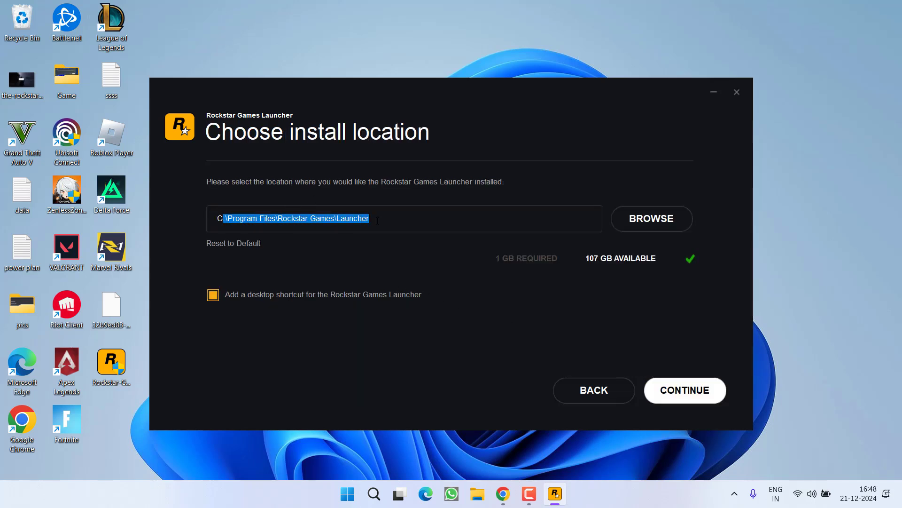
pyautogui.click(664, 220)
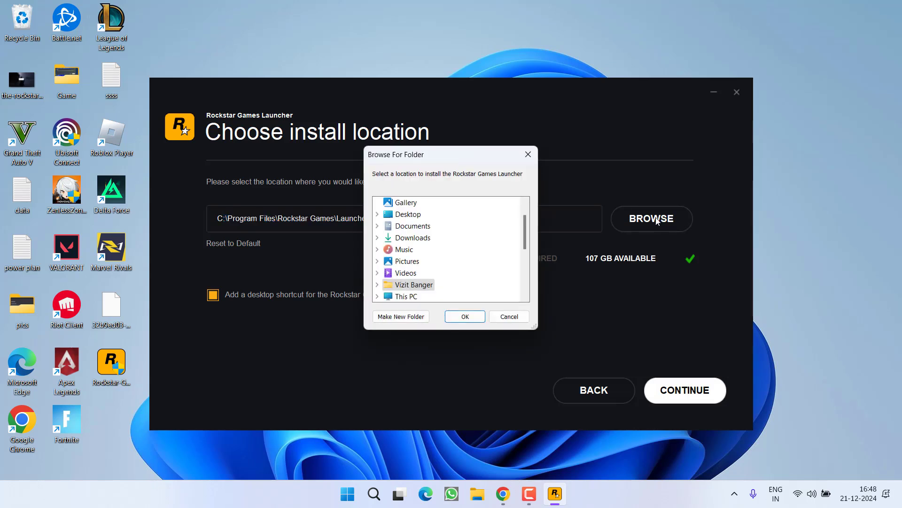
pyautogui.scroll(-1, 427, 263)
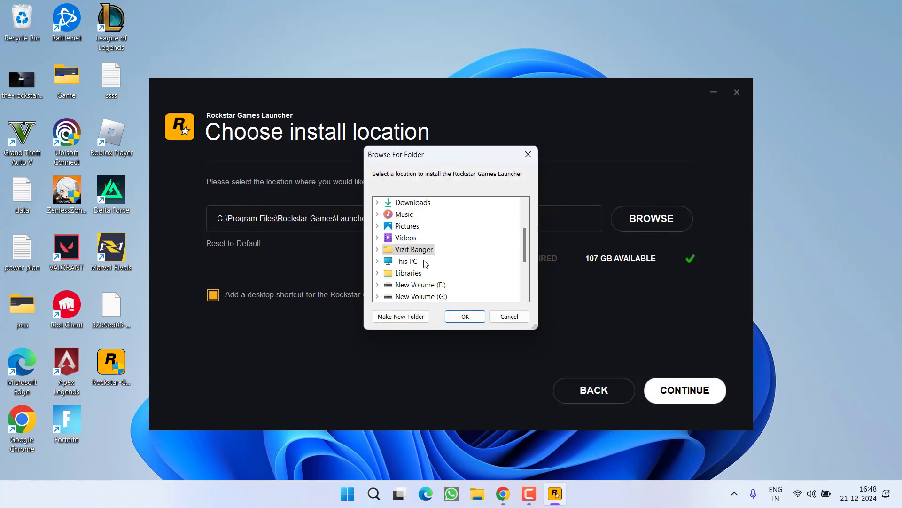
pyautogui.scroll(-2, 426, 263)
pyautogui.scroll(1, 428, 263)
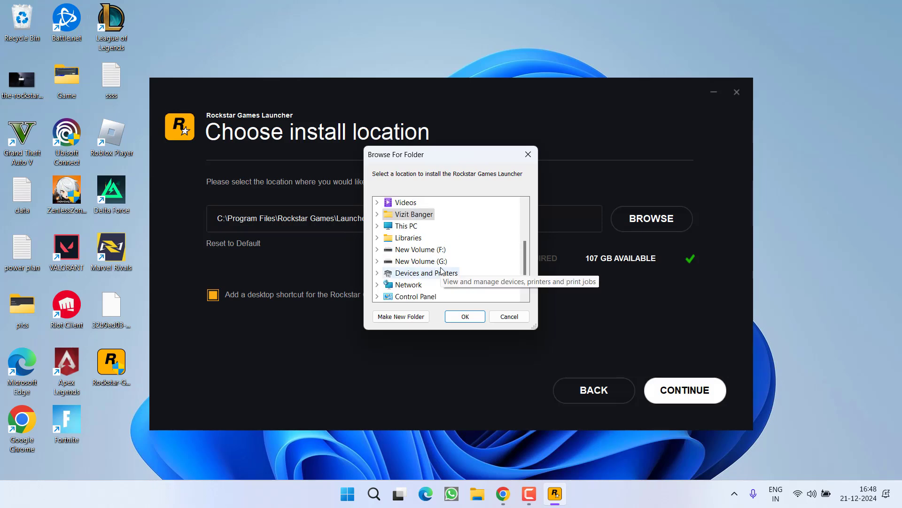
pyautogui.scroll(-4, 428, 268)
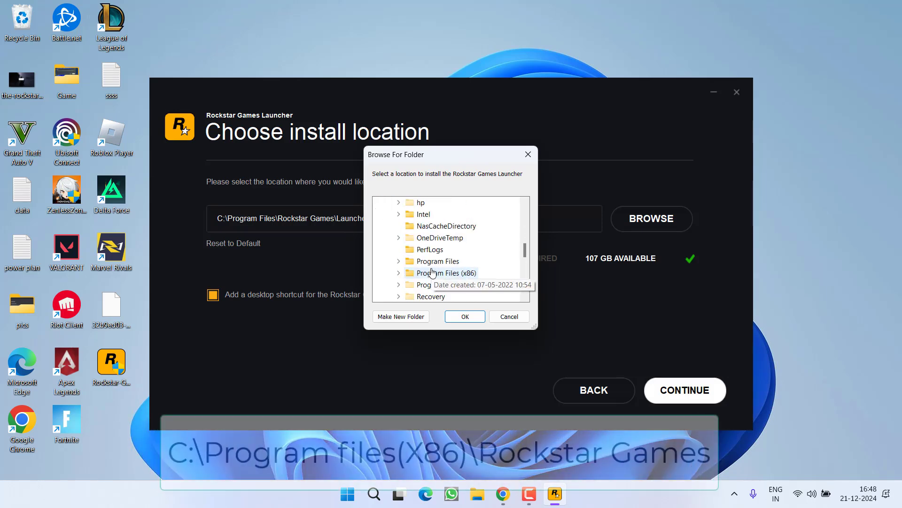
pyautogui.click(435, 270)
pyautogui.scroll(-3, 451, 272)
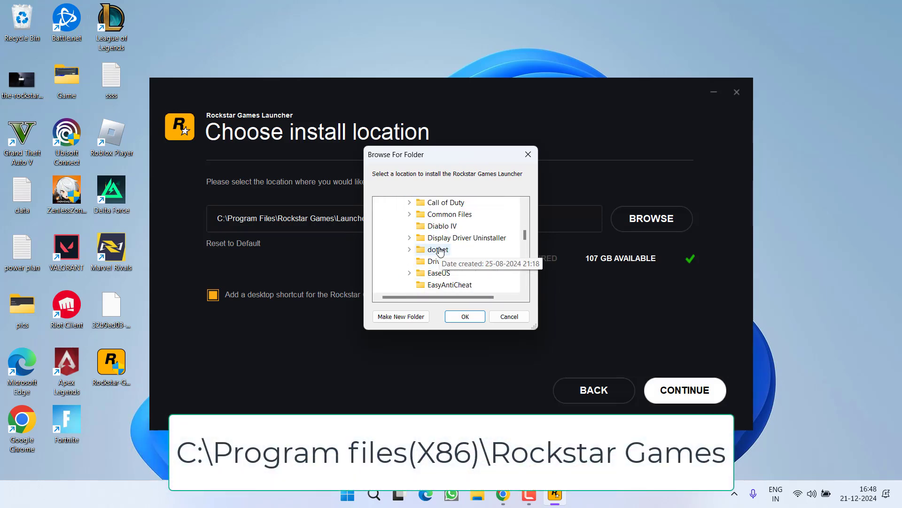
pyautogui.scroll(-5, 466, 276)
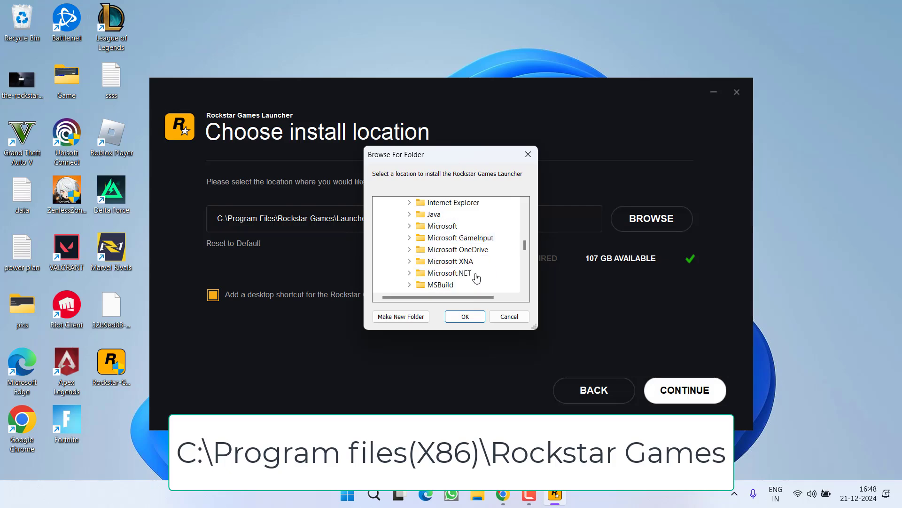
pyautogui.scroll(-3, 475, 277)
pyautogui.click(462, 251)
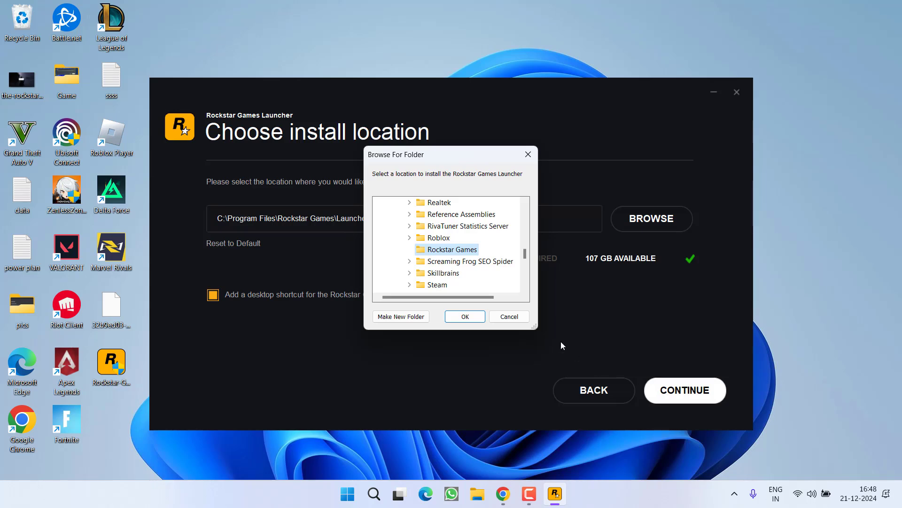
pyautogui.click(465, 317)
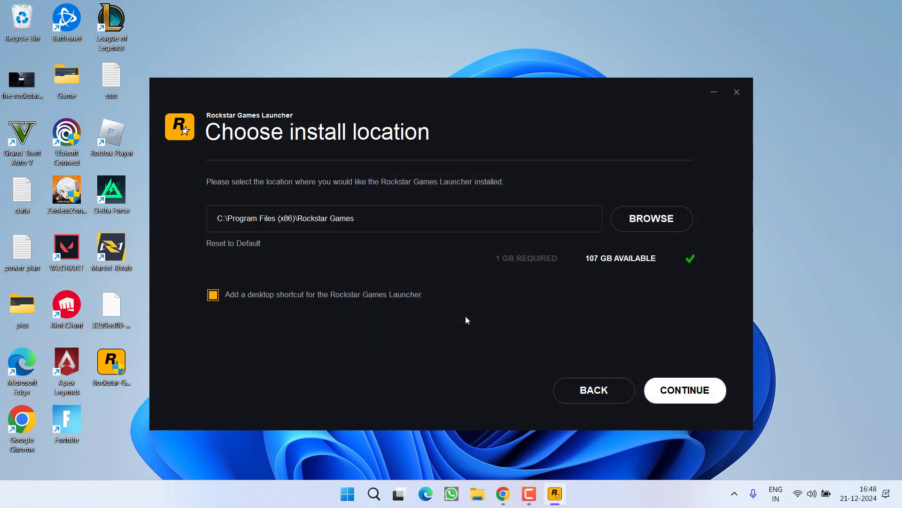
# Install the launcher and close the finished installer with Run Rockstar Games Launcher on close turned off.
pyautogui.click(687, 391)
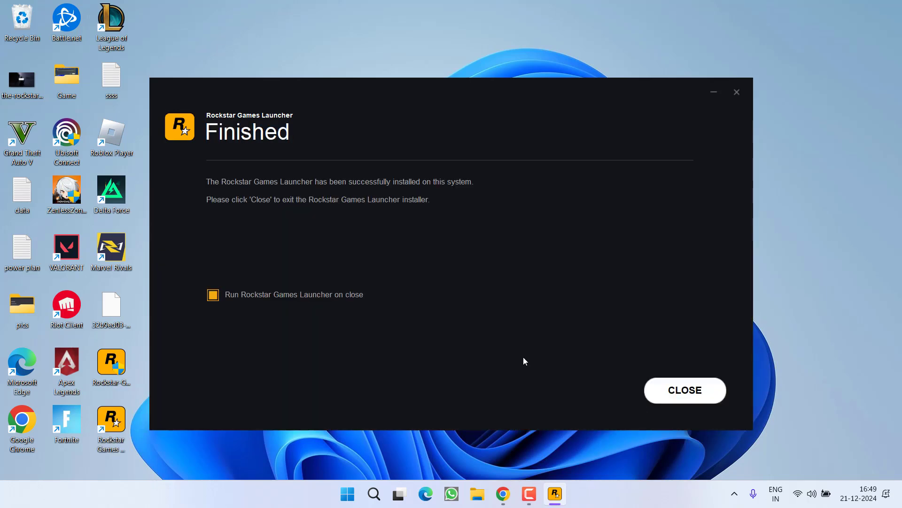
pyautogui.click(224, 295)
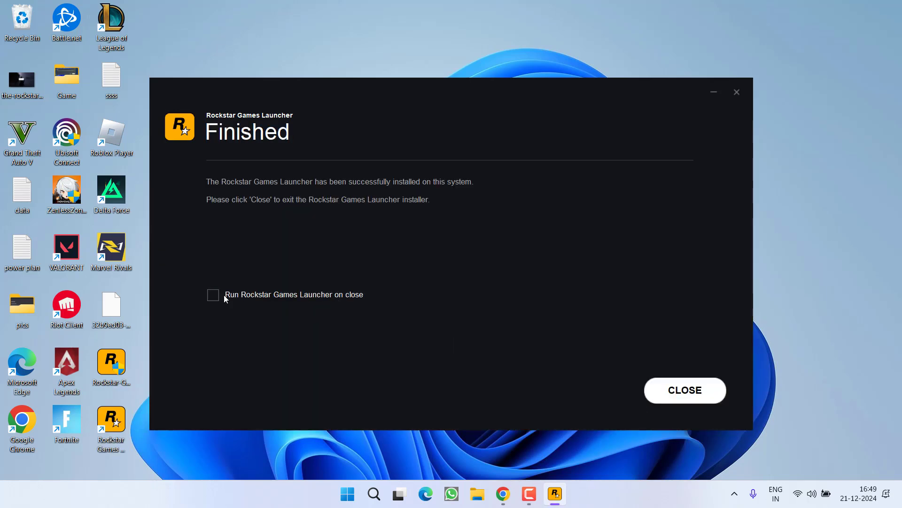
pyautogui.click(696, 391)
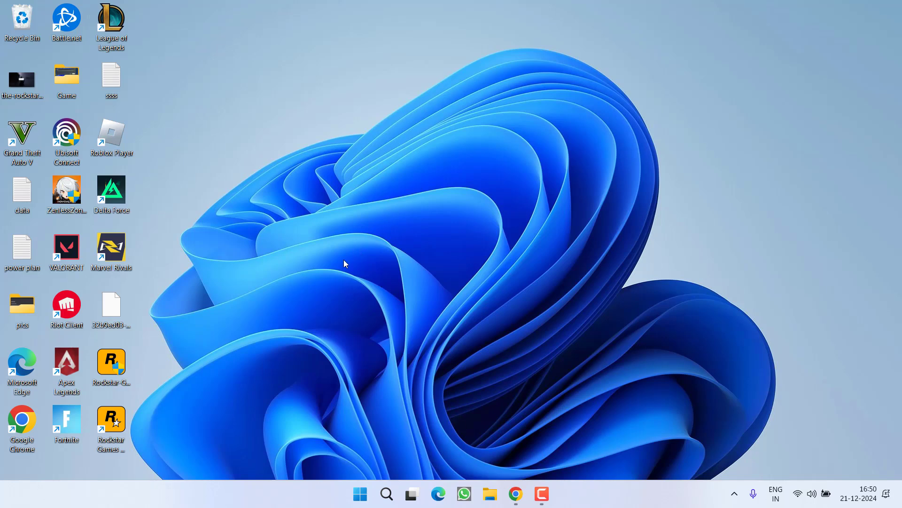
# Switch to Chrome, dismiss the holiday offer on the Revo Uninstaller website and open its free downloads page.
pyautogui.click(515, 494)
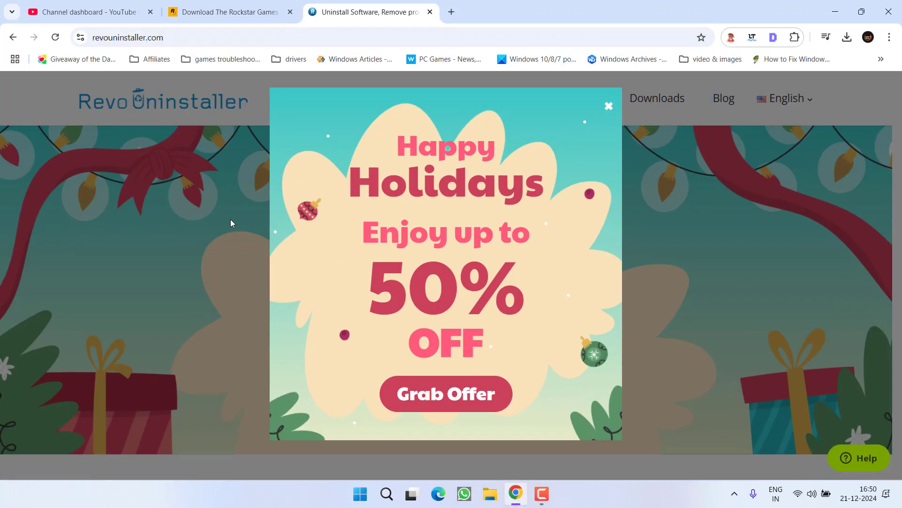
pyautogui.click(608, 108)
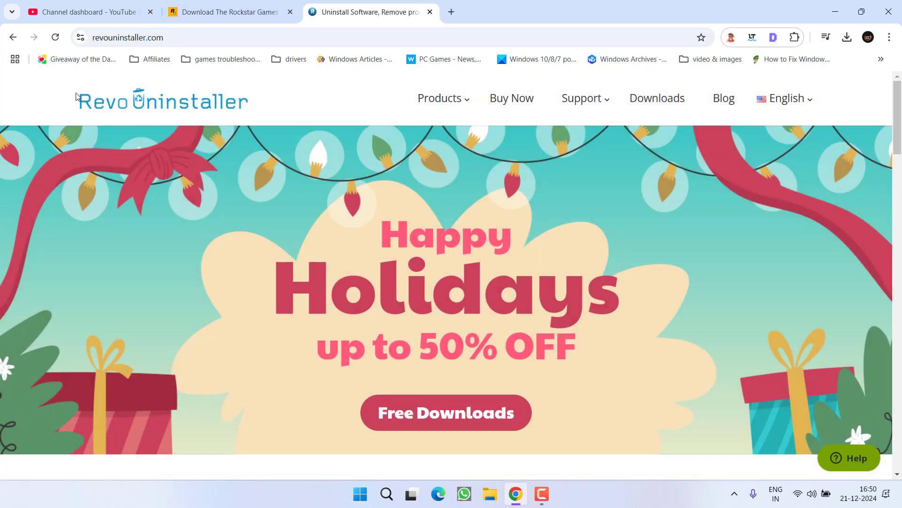
pyautogui.scroll(-4, 159, 205)
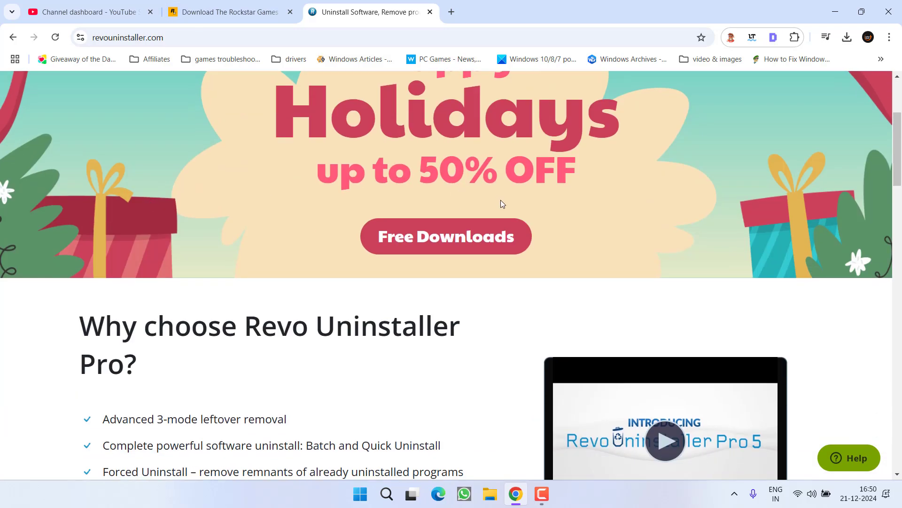
pyautogui.click(451, 236)
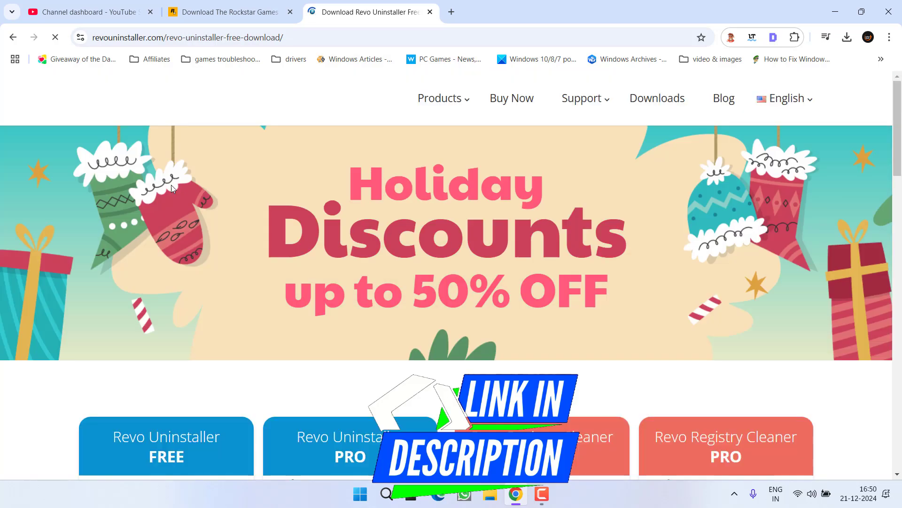
# Download the free portable version of Revo Uninstaller to the Desktop as RevoUninstaller_Portable and clear the browser off the desktop.
pyautogui.scroll(-12, 140, 186)
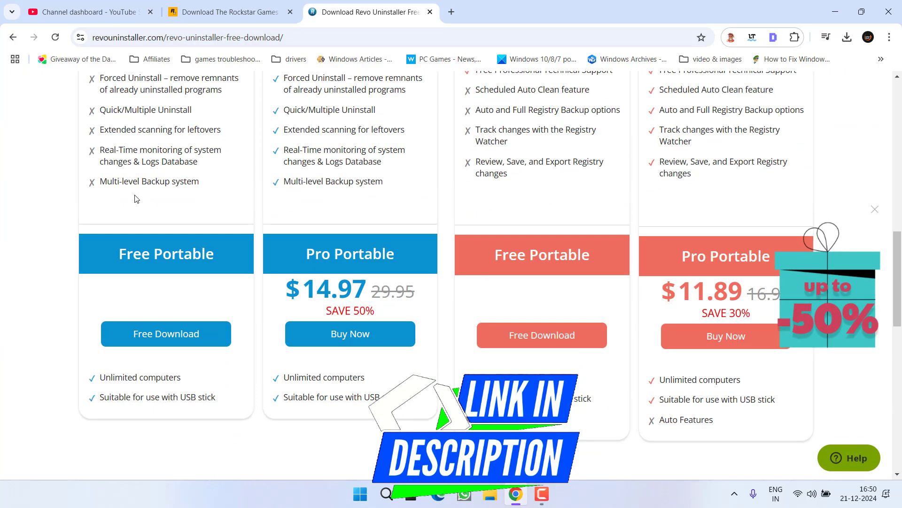
pyautogui.scroll(-1, 136, 198)
pyautogui.click(141, 281)
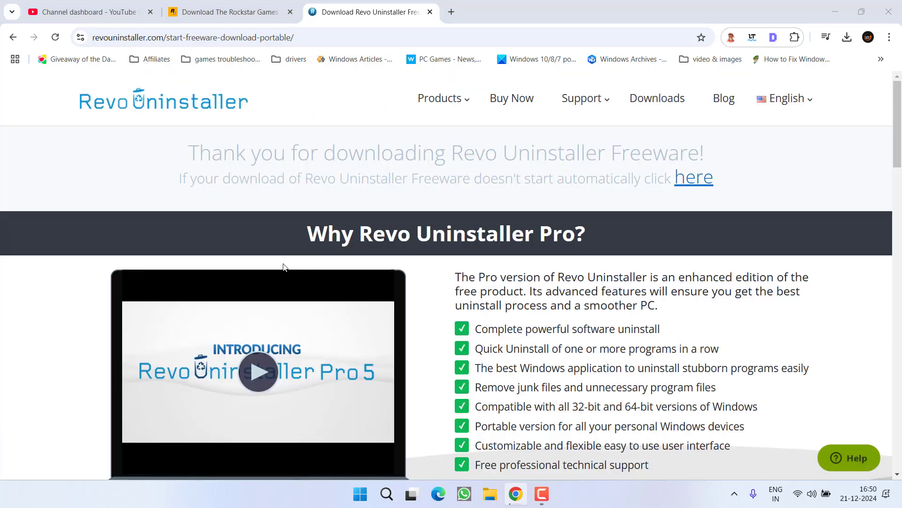
pyautogui.click(49, 258)
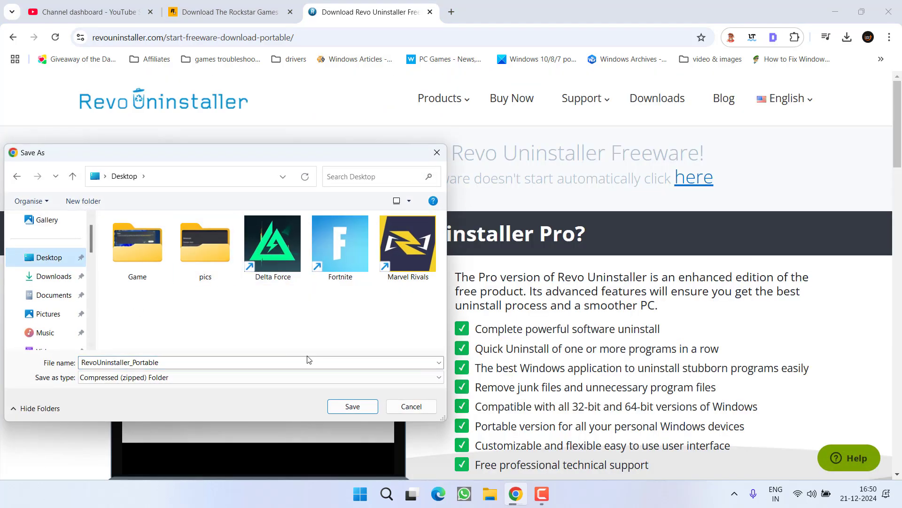
pyautogui.click(353, 406)
pyautogui.click(862, 12)
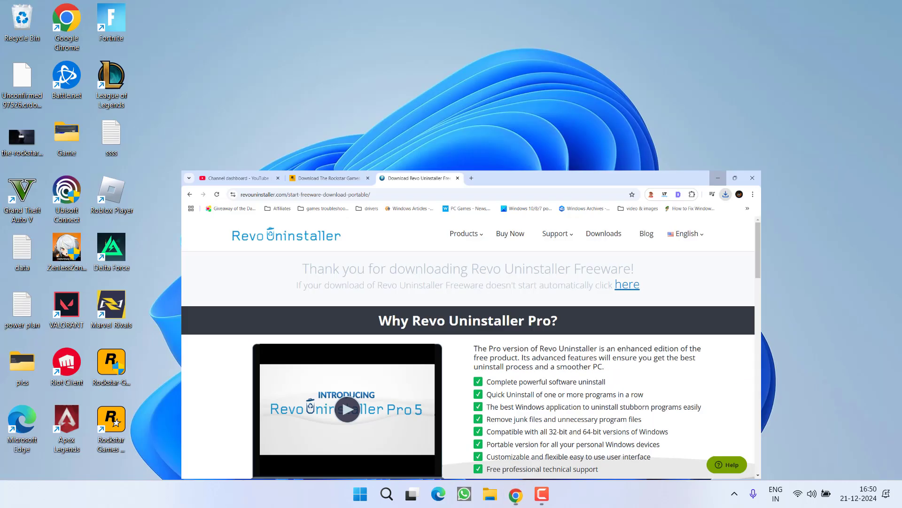
pyautogui.press('super+d')
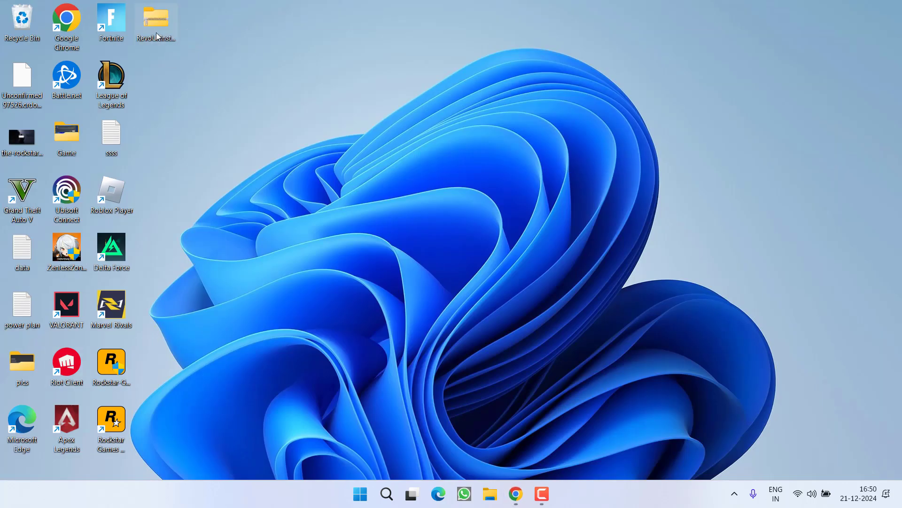
# Copy the RevoUninstaller_Portable folder out of the downloaded zip onto the Desktop and close the archive window.
pyautogui.doubleClick(158, 23)
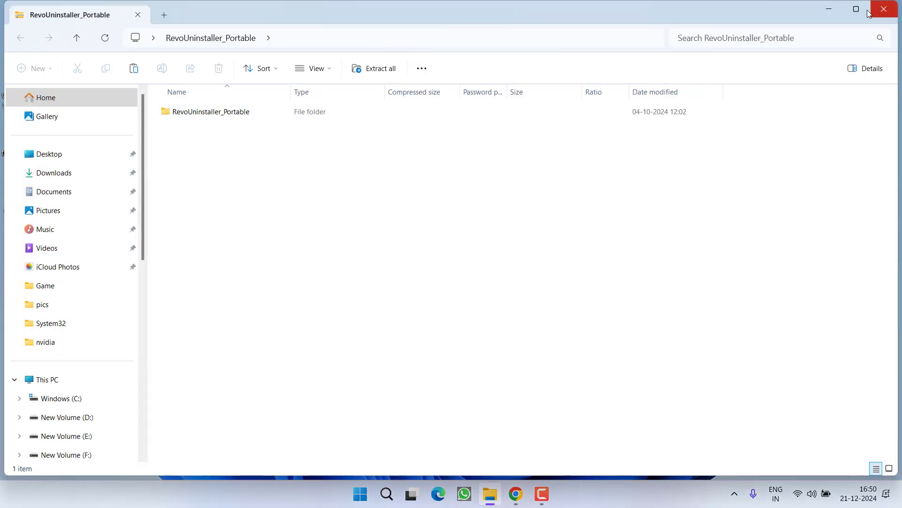
pyautogui.click(860, 8)
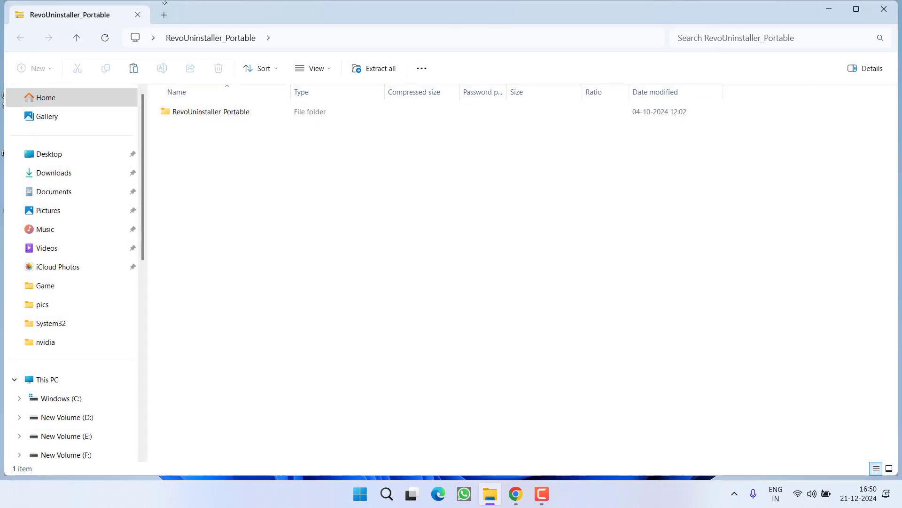
pyautogui.moveTo(9, 13); pyautogui.dragTo(8, 194)
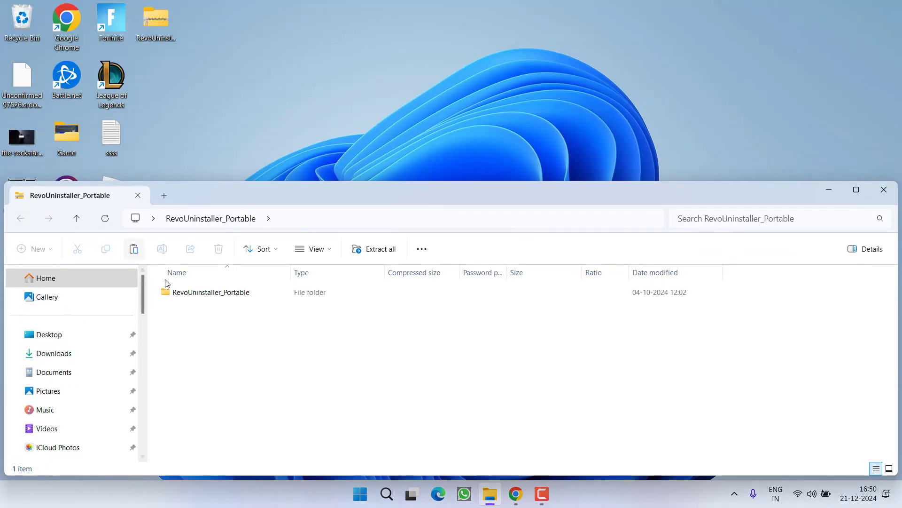
pyautogui.click(187, 294)
pyautogui.click(250, 128)
pyautogui.hotkey('ctrl', 'v')
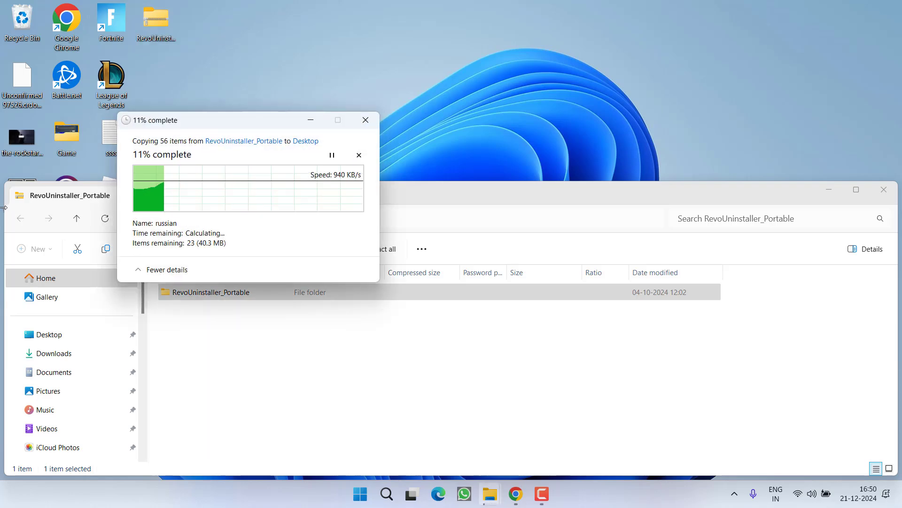
pyautogui.moveTo(224, 194); pyautogui.dragTo(551, 151)
pyautogui.click(737, 150)
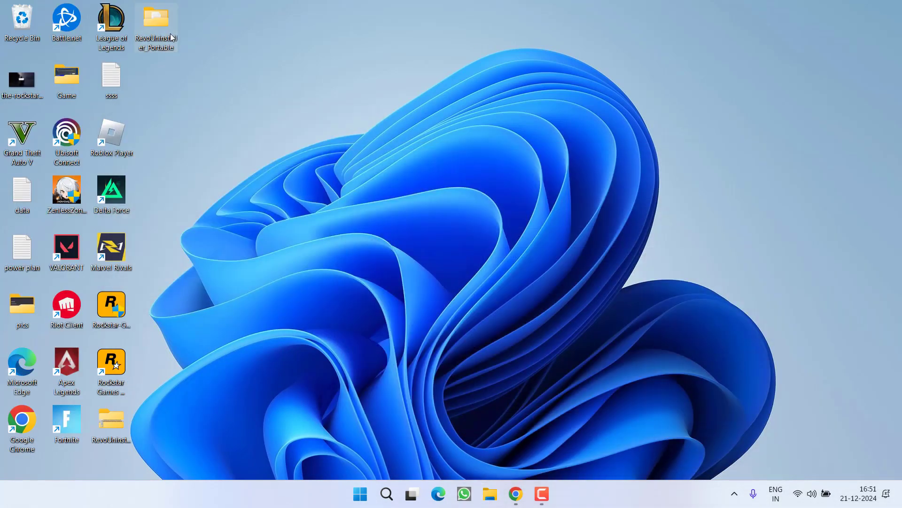
# Run RevoUPort from the extracted RevoUninstaller_Portable folder as administrator and grant it permission.
pyautogui.doubleClick(156, 21)
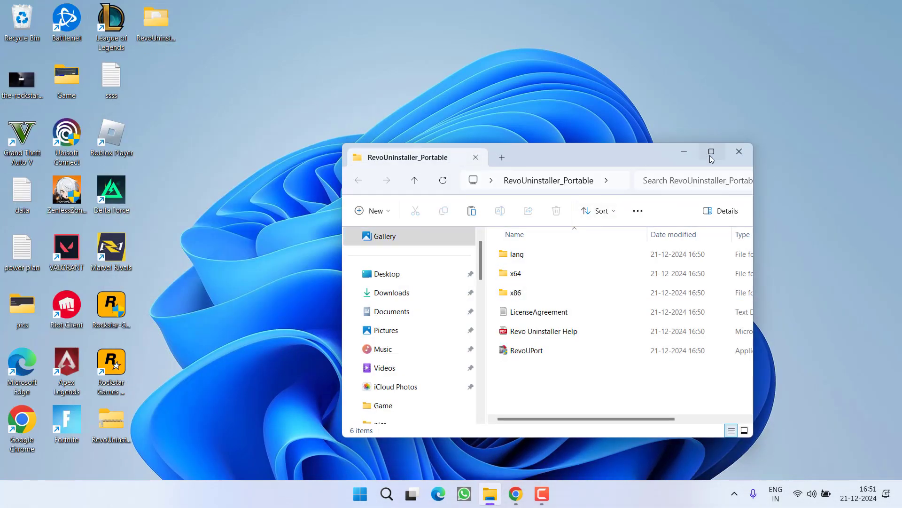
pyautogui.click(712, 152)
pyautogui.click(185, 205)
pyautogui.rightClick(184, 205)
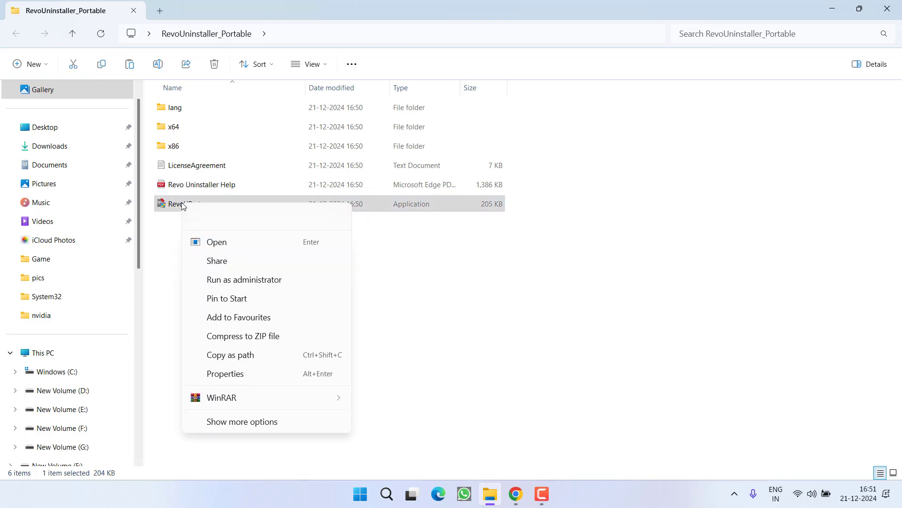
pyautogui.click(244, 281)
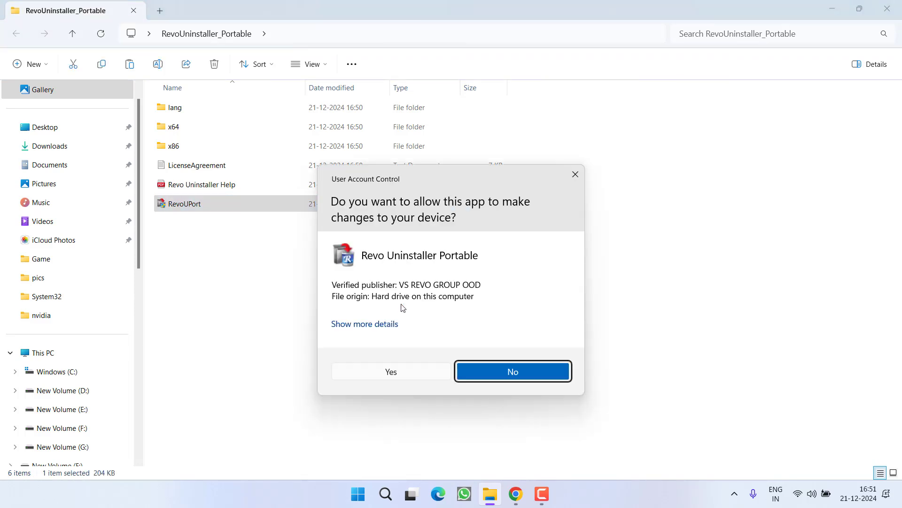
pyautogui.click(414, 374)
pyautogui.press('Return')
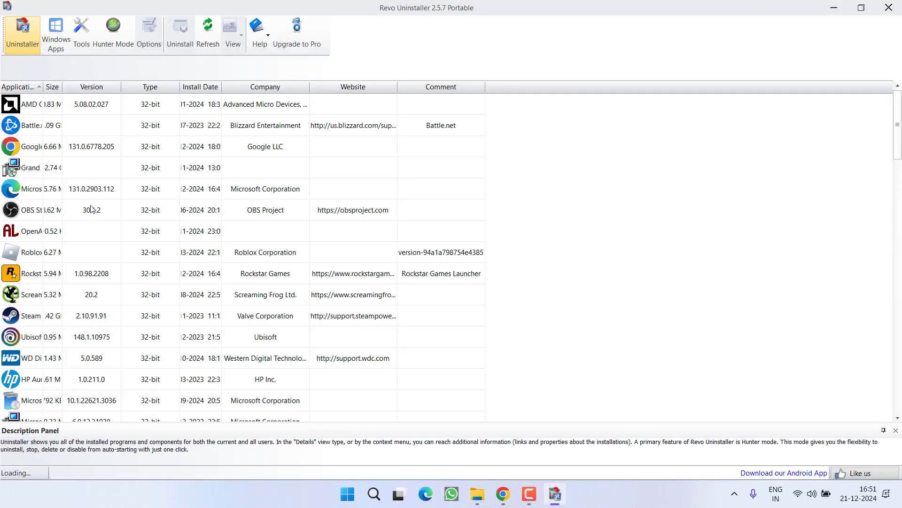
# Find Rockstar Games Launcher in the installed programs list, start uninstalling it and allow its uninstaller to run.
pyautogui.click(47, 319)
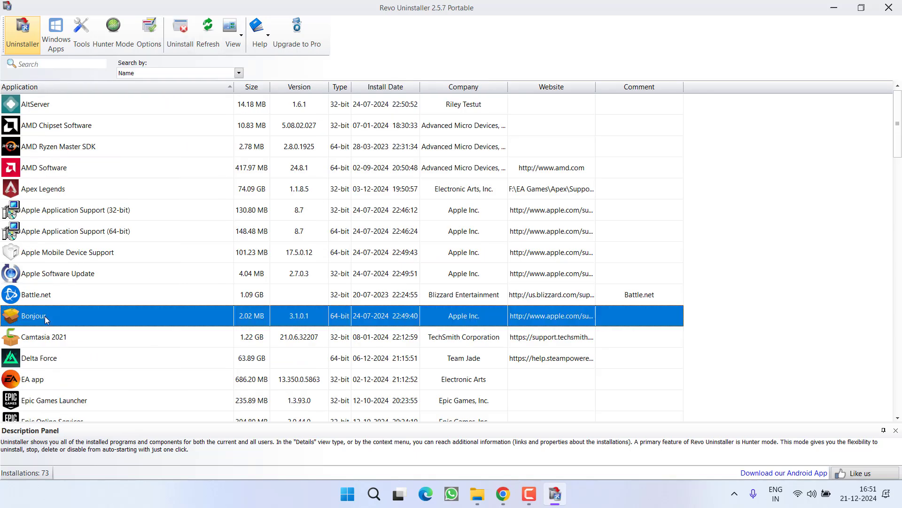
pyautogui.scroll(-7, 101, 261)
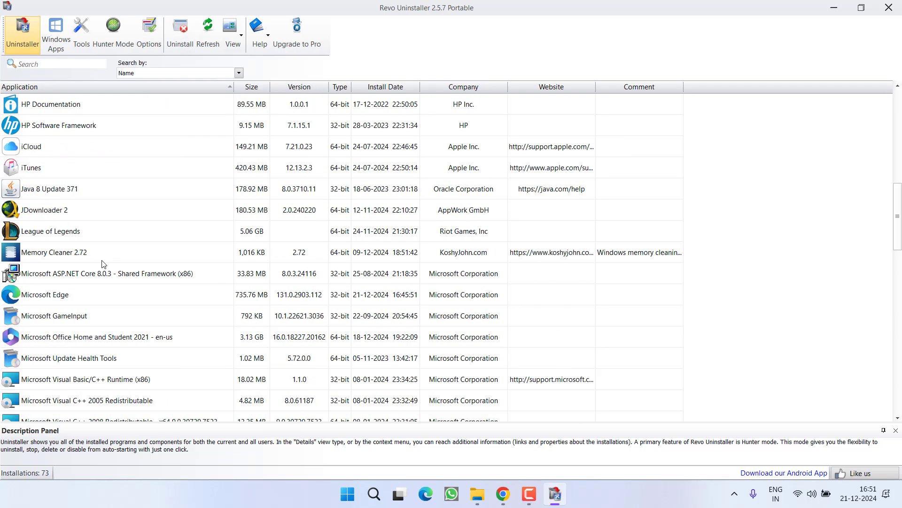
pyautogui.scroll(-12, 103, 268)
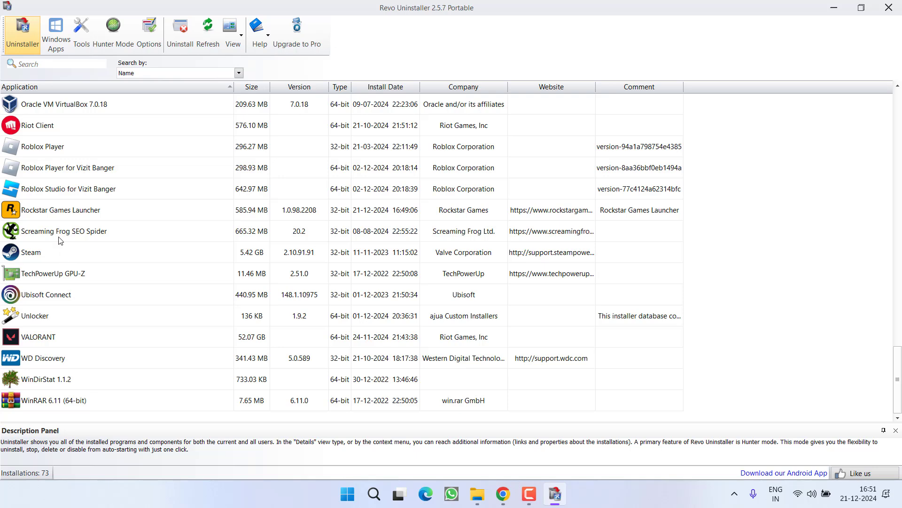
pyautogui.click(55, 217)
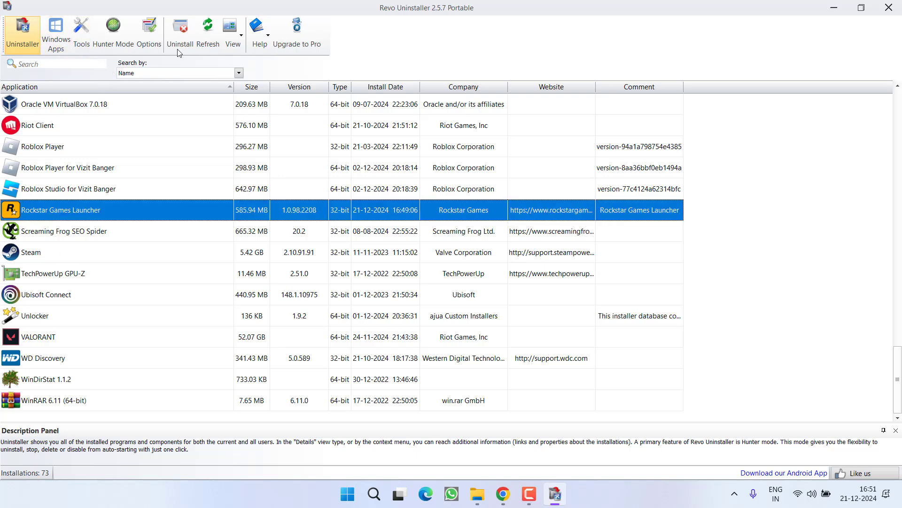
pyautogui.click(185, 37)
pyautogui.click(543, 352)
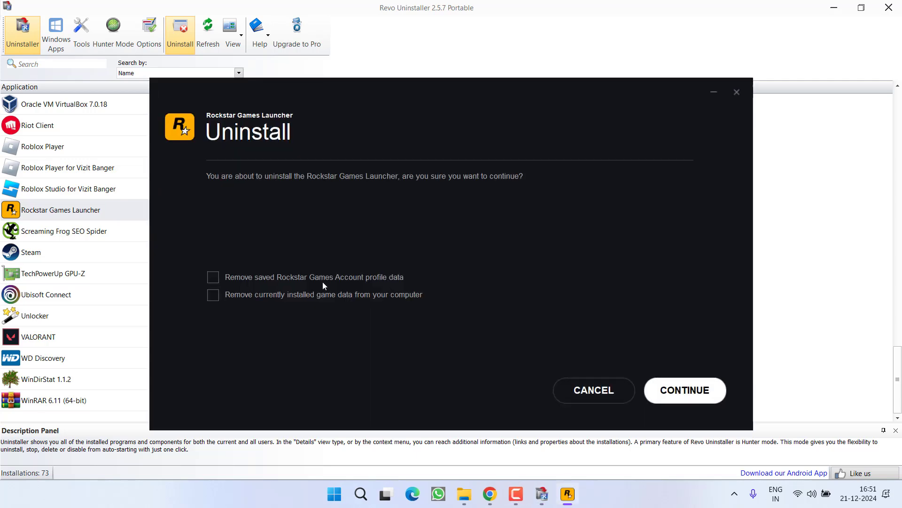
# Uninstall the launcher together with the saved Rockstar Games Account profile data and close the finished uninstaller.
pyautogui.click(301, 279)
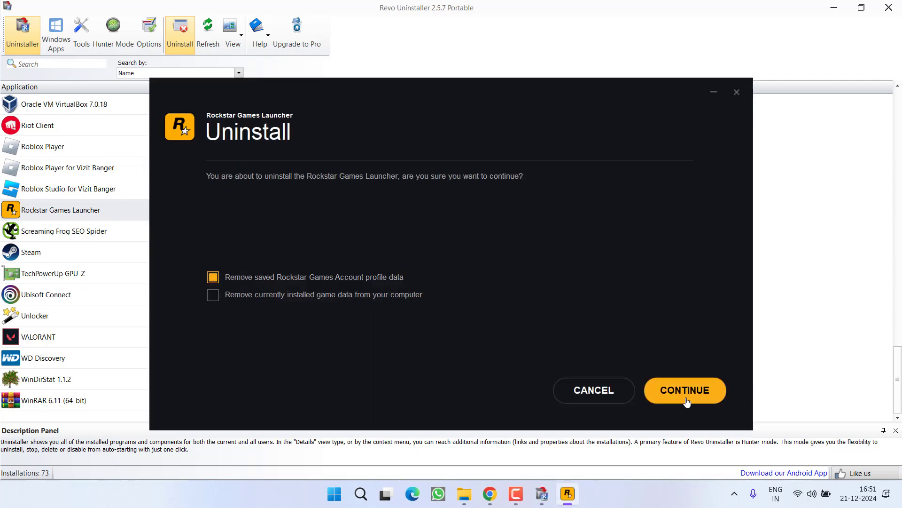
pyautogui.click(685, 394)
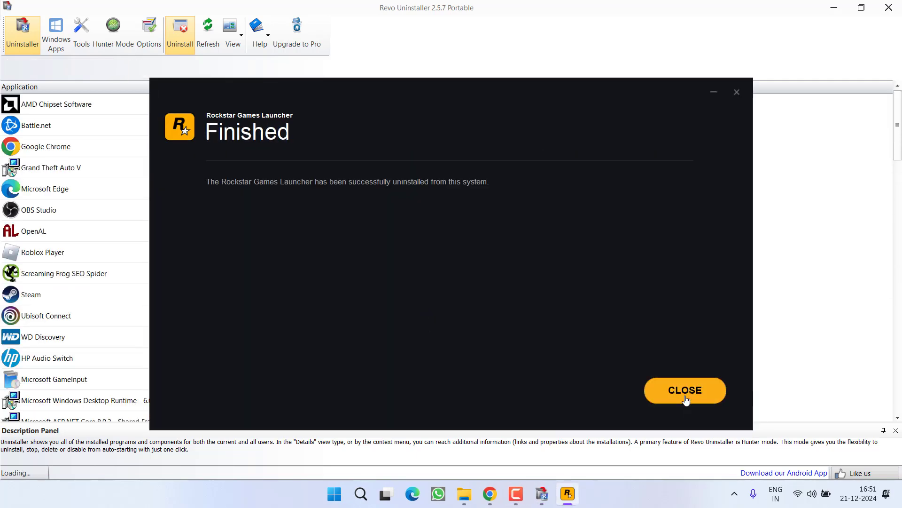
pyautogui.click(673, 393)
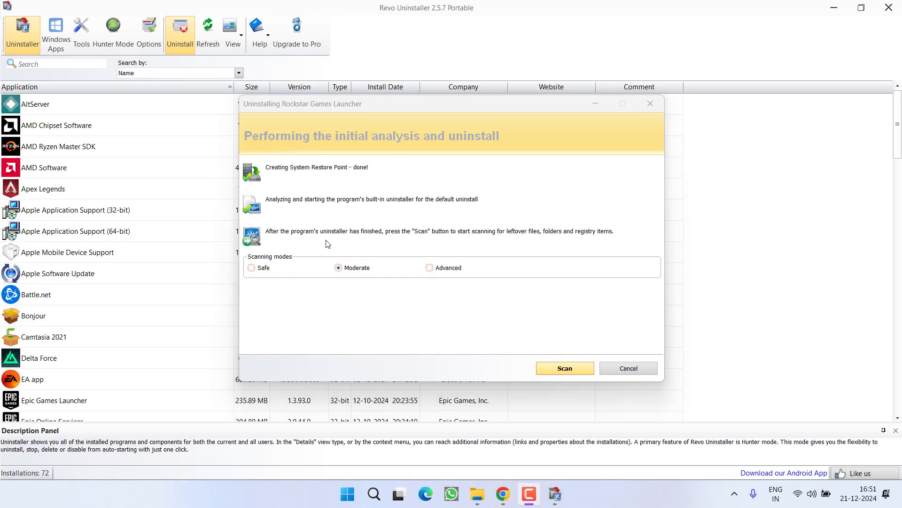
# Scan for launcher leftovers in Moderate mode, delete all leftover registry items, and close Revo Uninstaller with its folder window.
pyautogui.click(558, 371)
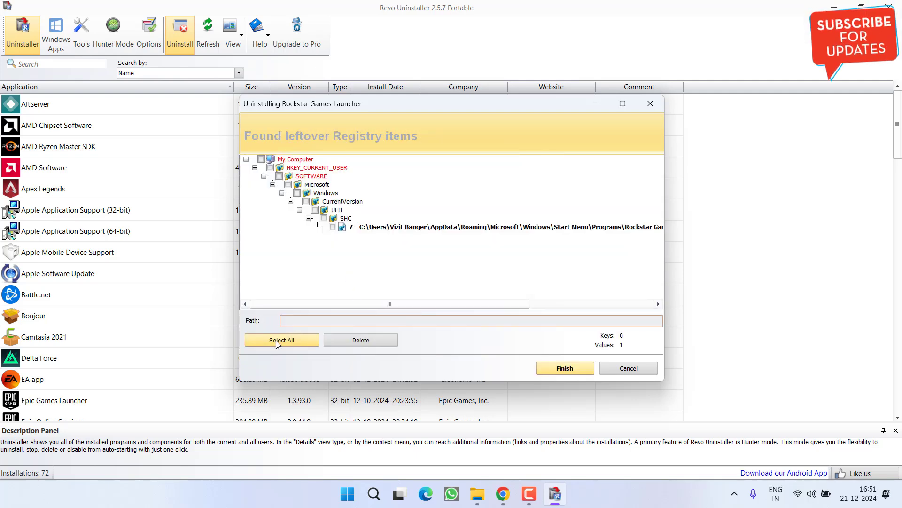
pyautogui.click(277, 340)
pyautogui.click(365, 341)
pyautogui.click(477, 270)
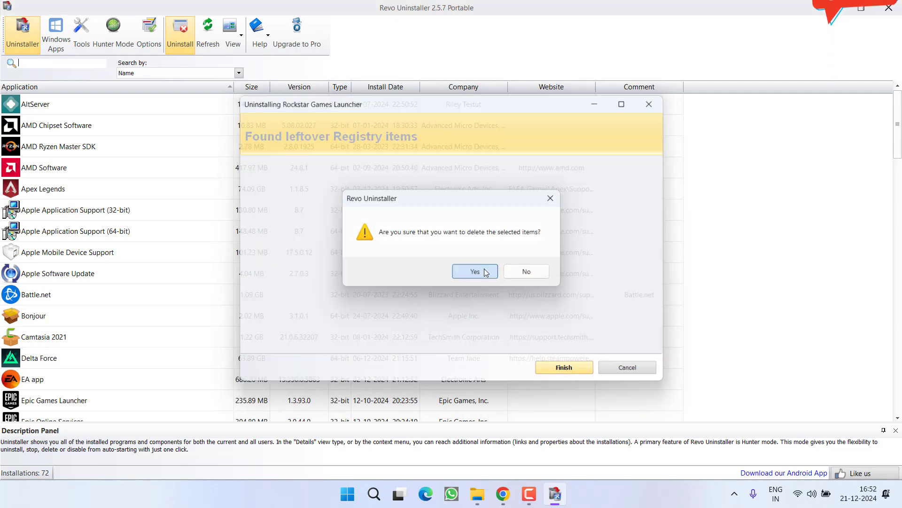
pyautogui.click(159, 257)
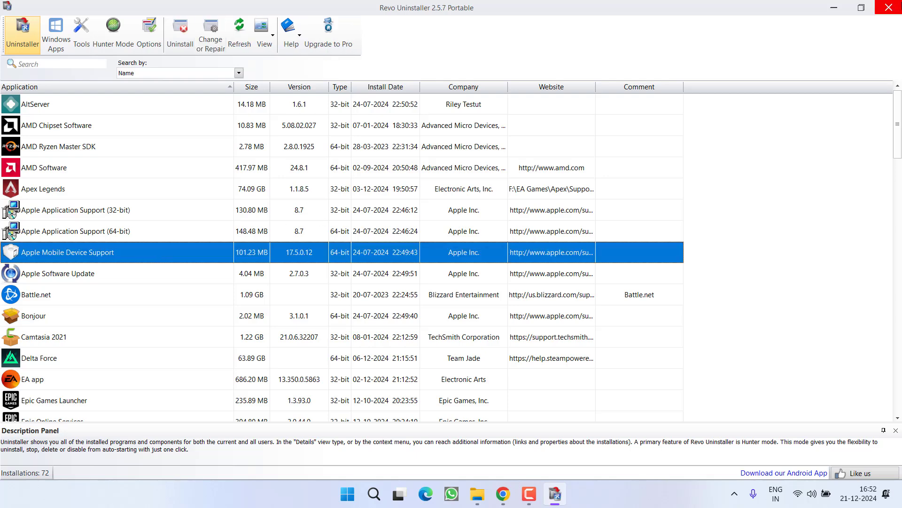
pyautogui.click(889, 8)
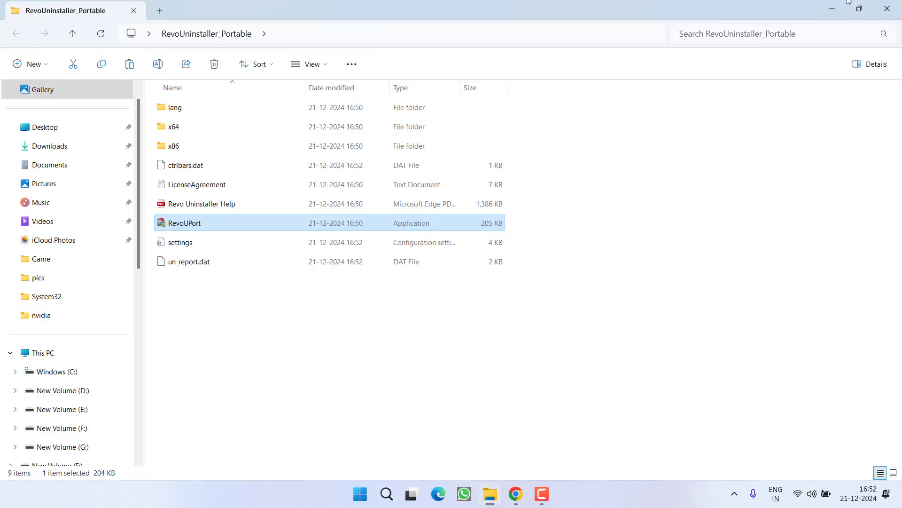
pyautogui.click(886, 9)
# Switch to Chrome, view the Rockstar Games Launcher download page, and minimise the browser.
pyautogui.click(516, 499)
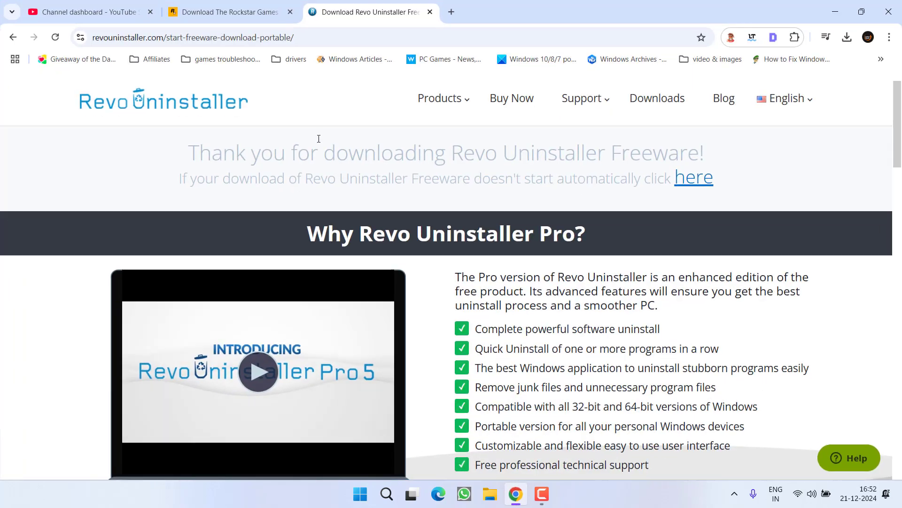
pyautogui.click(253, 12)
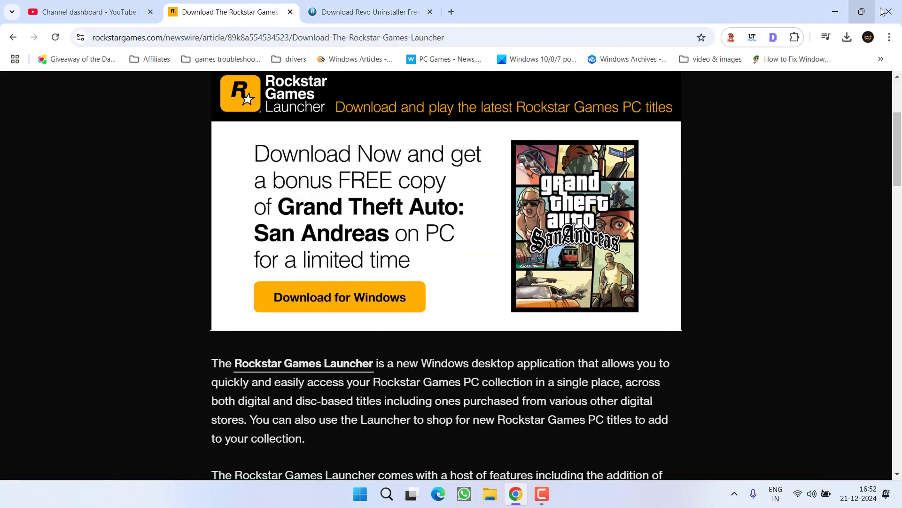
pyautogui.click(835, 12)
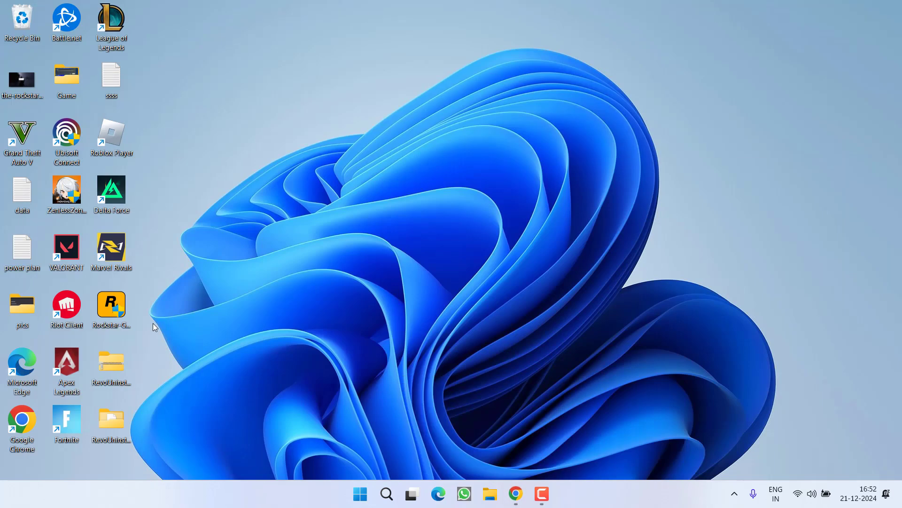
# Run the Rockstar Games Launcher installer from the desktop and grant it permission.
pyautogui.click(109, 312)
pyautogui.doubleClick(114, 310)
pyautogui.click(389, 344)
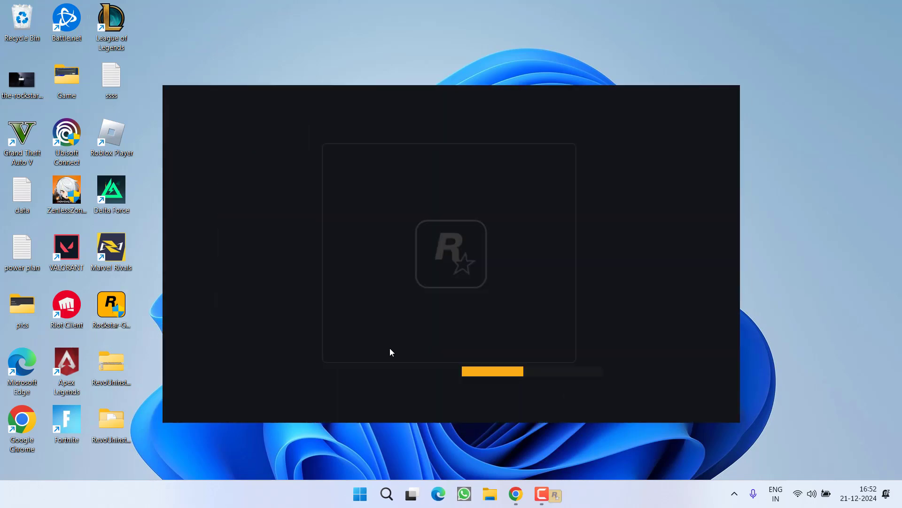
# Accept Rockstar's Terms of Service and install the launcher in C:\Program Files\Rockstar Games\Launcher with a desktop shortcut.
pyautogui.click(693, 399)
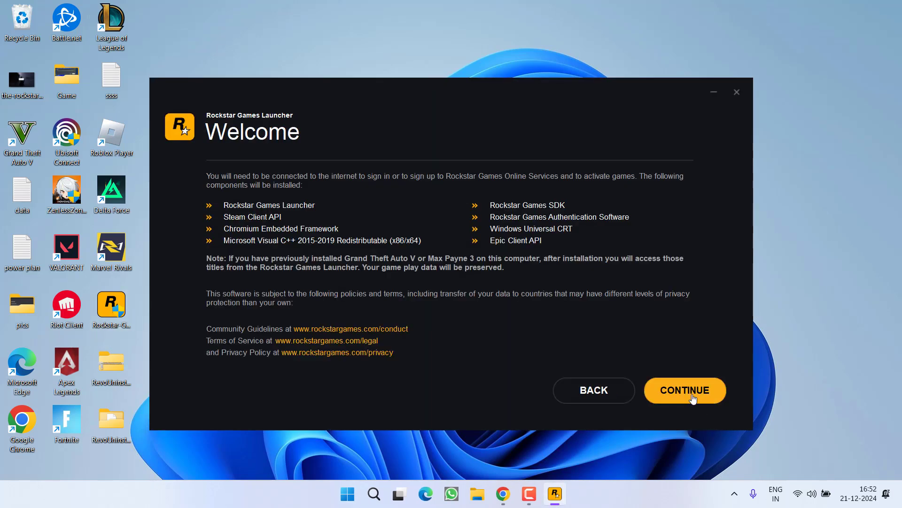
pyautogui.click(693, 399)
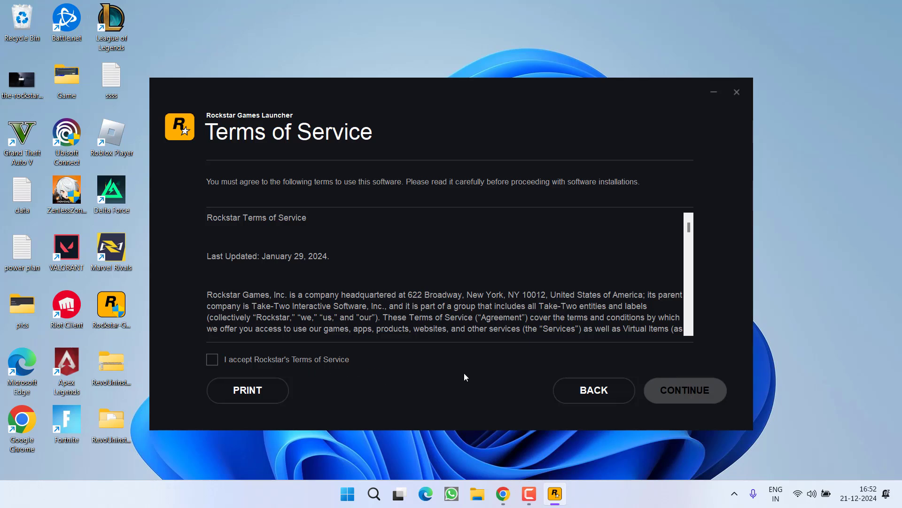
pyautogui.click(312, 360)
pyautogui.click(651, 389)
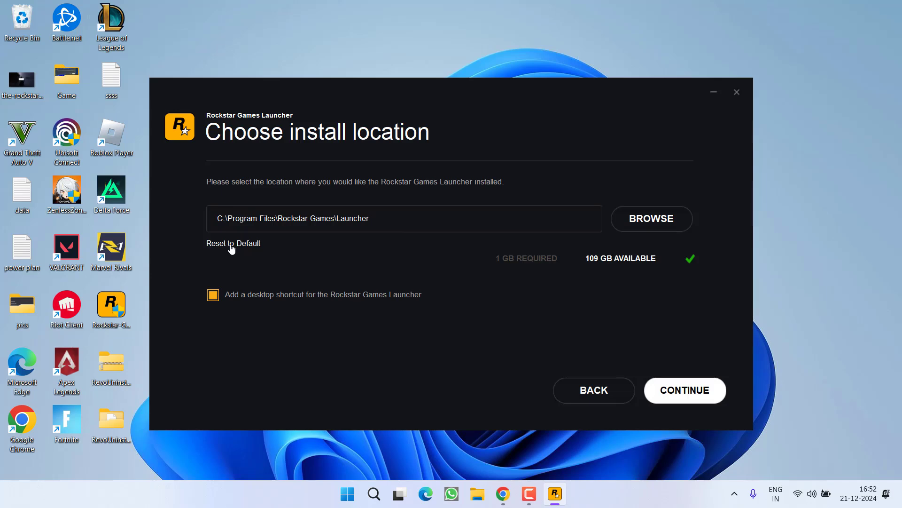
pyautogui.click(684, 392)
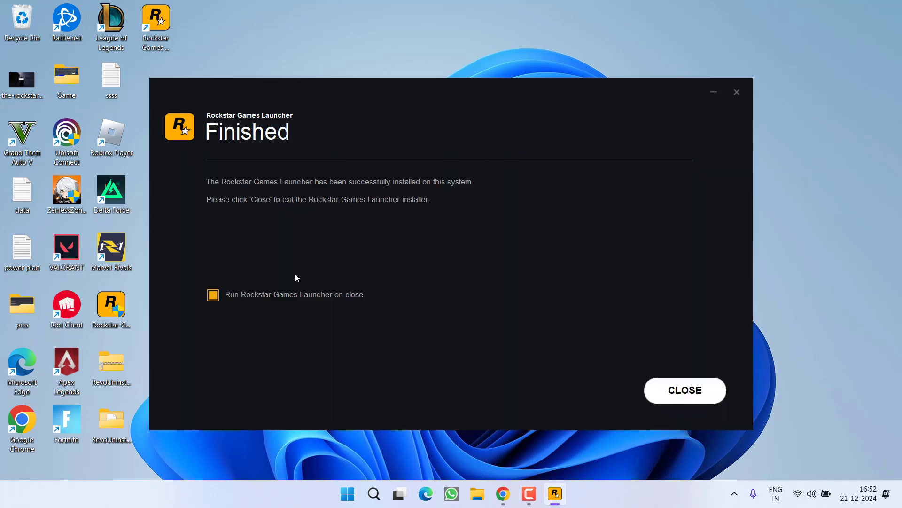
# Close the installer with the option to run Rockstar Games Launcher on close enabled, and let the launcher start.
pyautogui.click(237, 296)
pyautogui.click(261, 296)
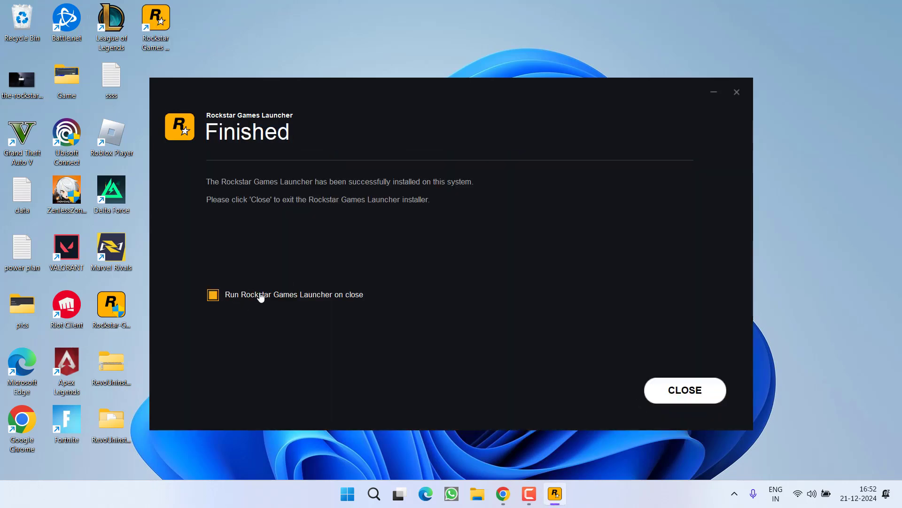
pyautogui.click(681, 396)
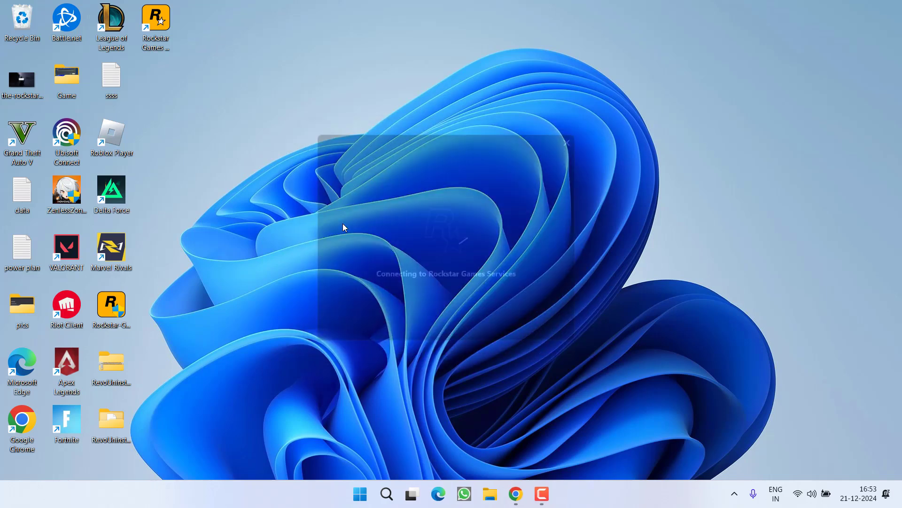
pyautogui.click(398, 348)
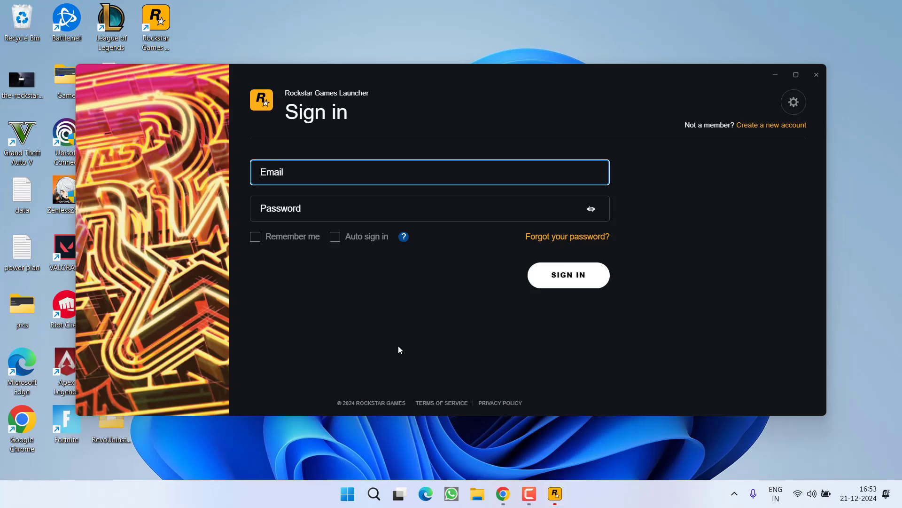
# Open the folder C:\Program Files\Rockstar Games\Launcher in File Explorer.
pyautogui.press('super+e')
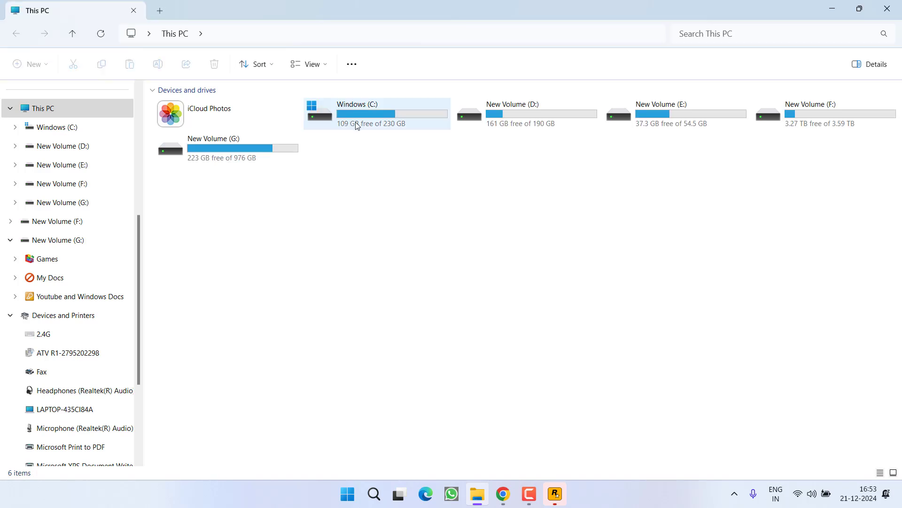
pyautogui.doubleClick(355, 123)
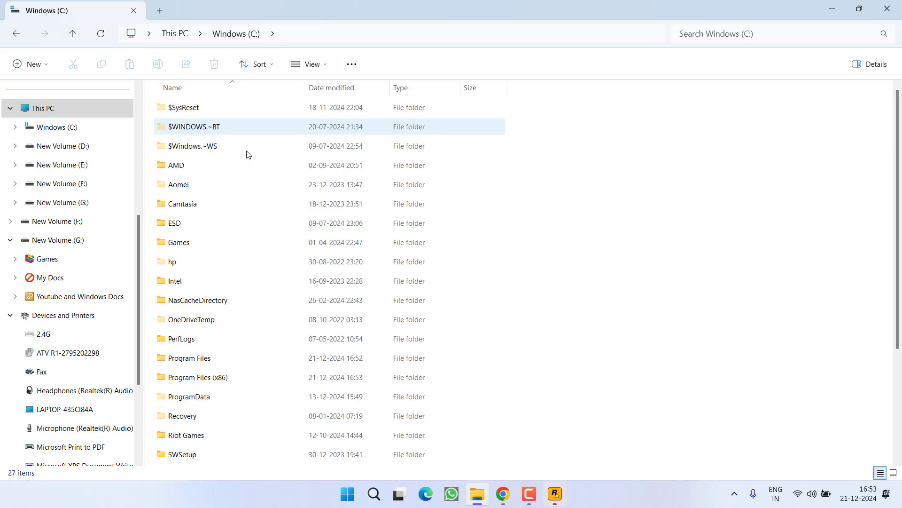
pyautogui.doubleClick(189, 359)
pyautogui.scroll(-9, 211, 306)
pyautogui.press('r')
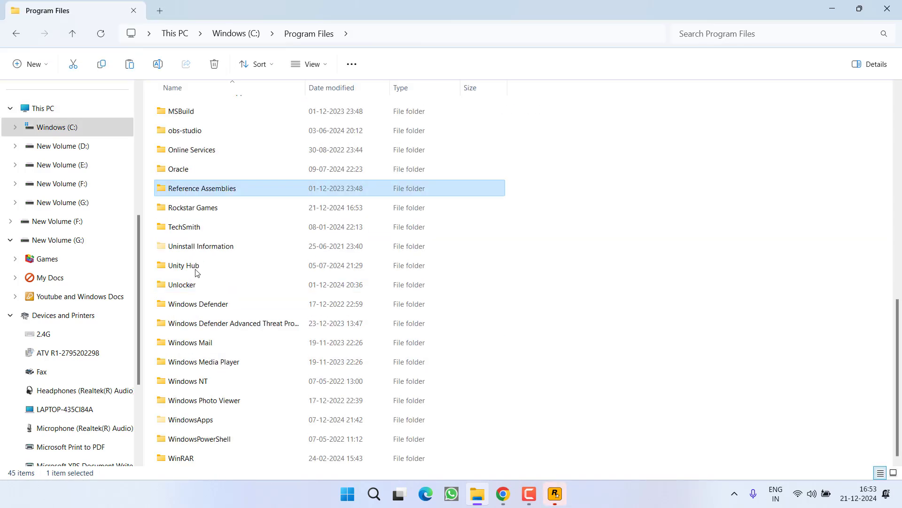
pyautogui.doubleClick(192, 207)
pyautogui.doubleClick(170, 111)
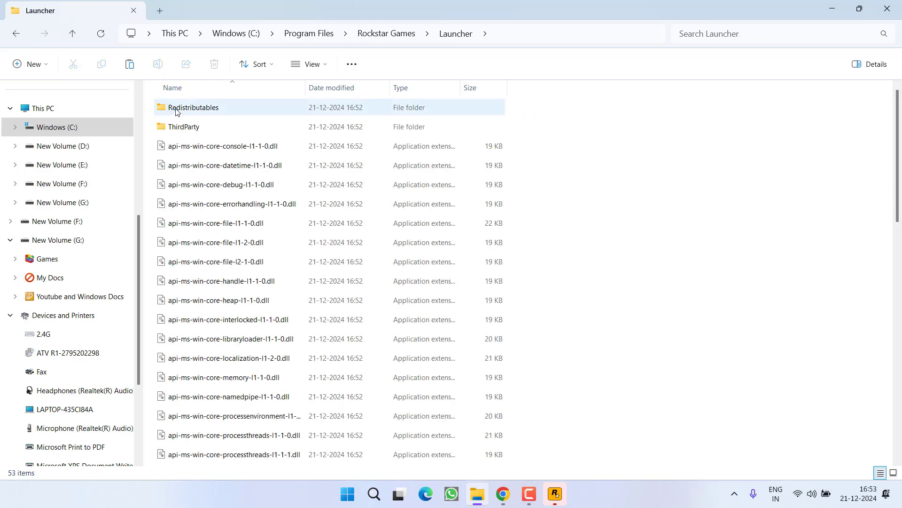
# Locate Social-Club-Setup in the Redistributables\SocialClub subfolder, then close the folder and launcher sign-in windows.
pyautogui.doubleClick(172, 109)
pyautogui.doubleClick(184, 109)
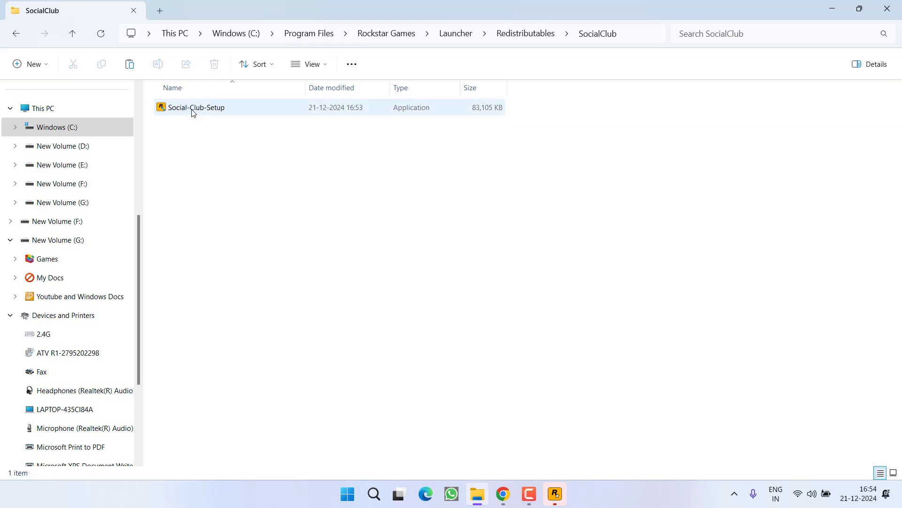
pyautogui.click(204, 109)
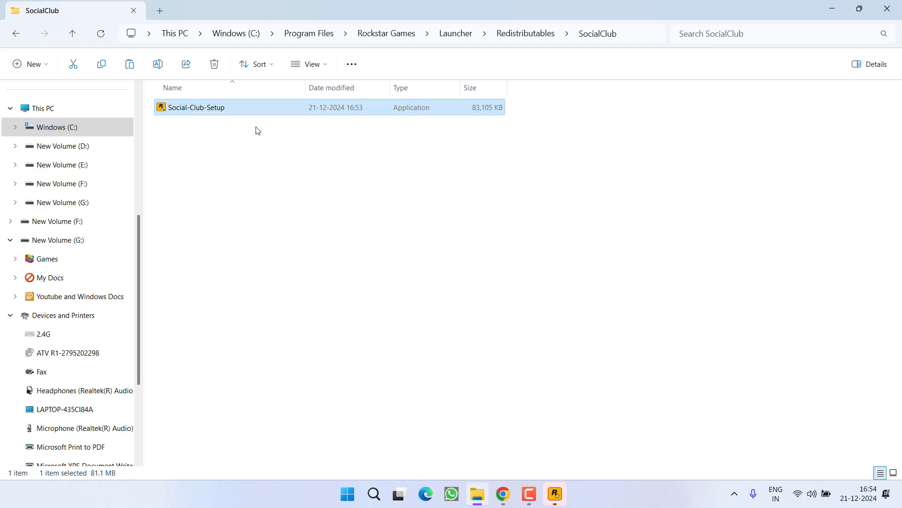
pyautogui.click(899, 4)
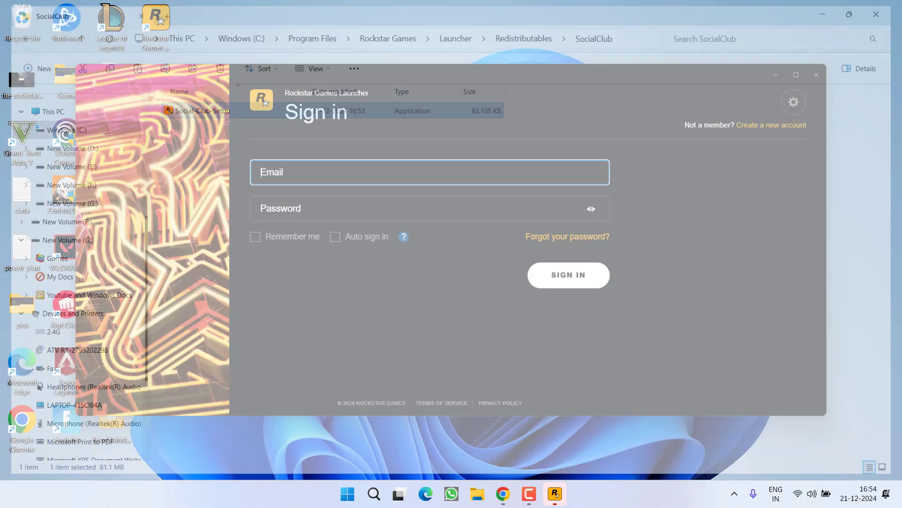
pyautogui.click(816, 74)
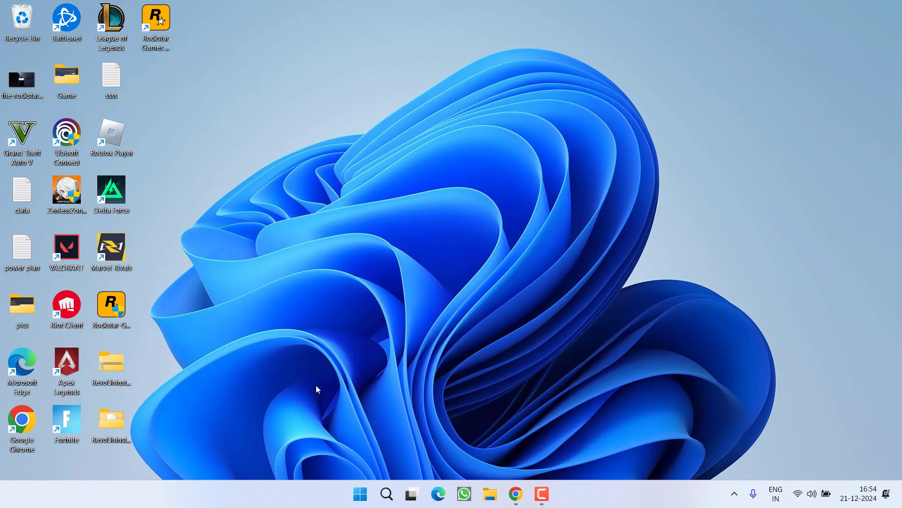
# Open the Local Group Policy Editor by running gpedit.msc.
pyautogui.rightClick(361, 493)
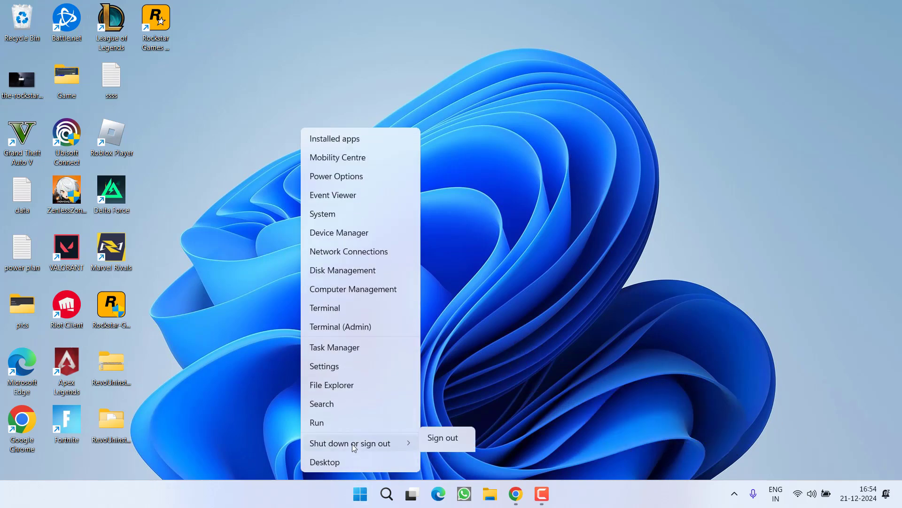
pyautogui.click(328, 421)
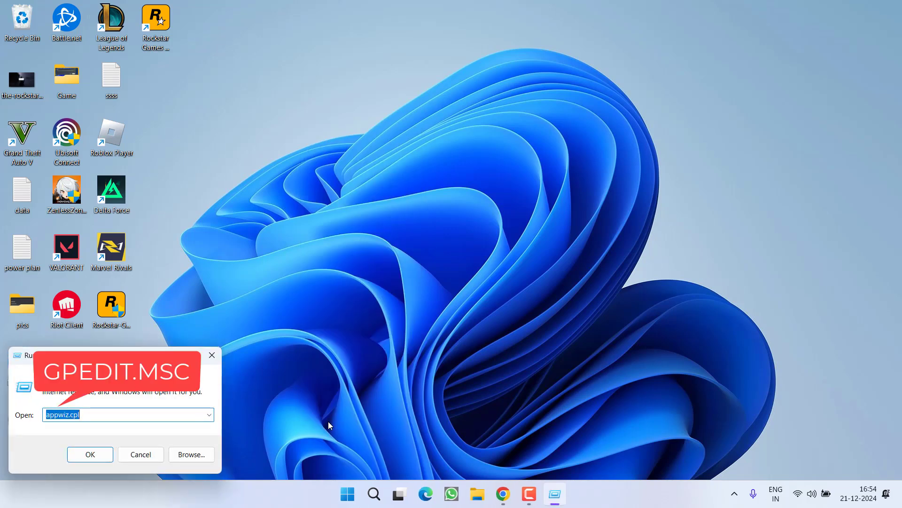
pyautogui.write('gp')
pyautogui.press('Down')
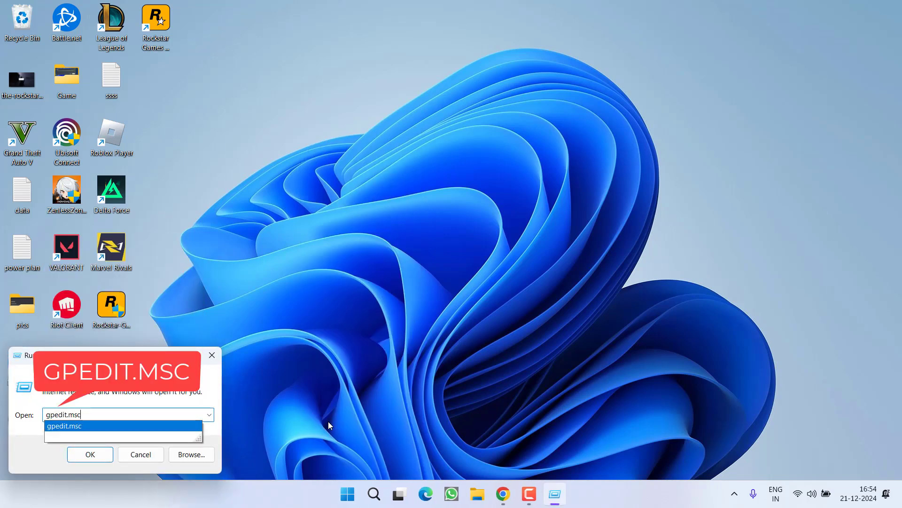
pyautogui.press('Return')
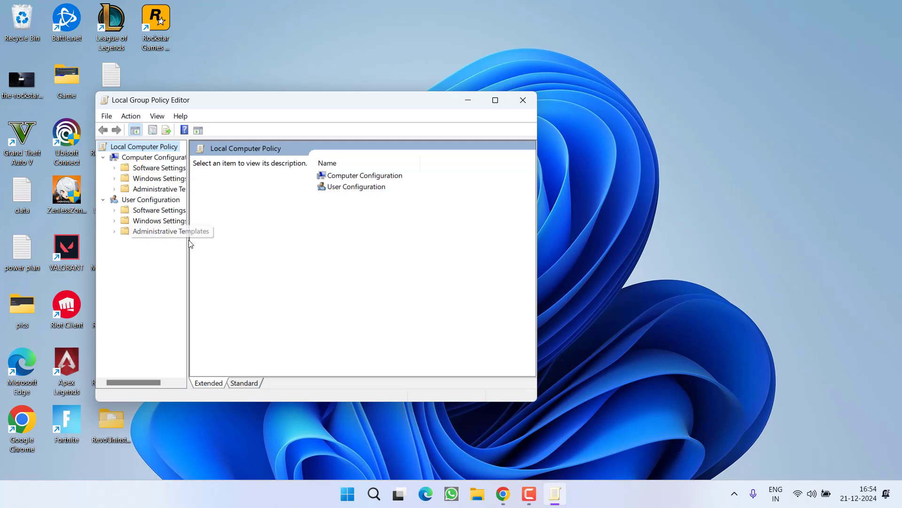
# Widen the policy tree and show the System settings in User Configuration's Administrative Templates.
pyautogui.moveTo(187, 244); pyautogui.dragTo(253, 242)
pyautogui.click(171, 200)
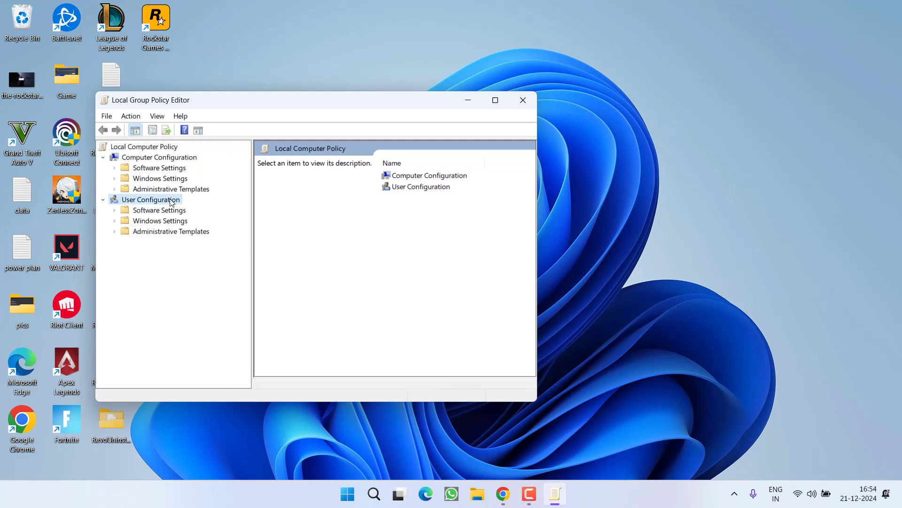
pyautogui.click(151, 232)
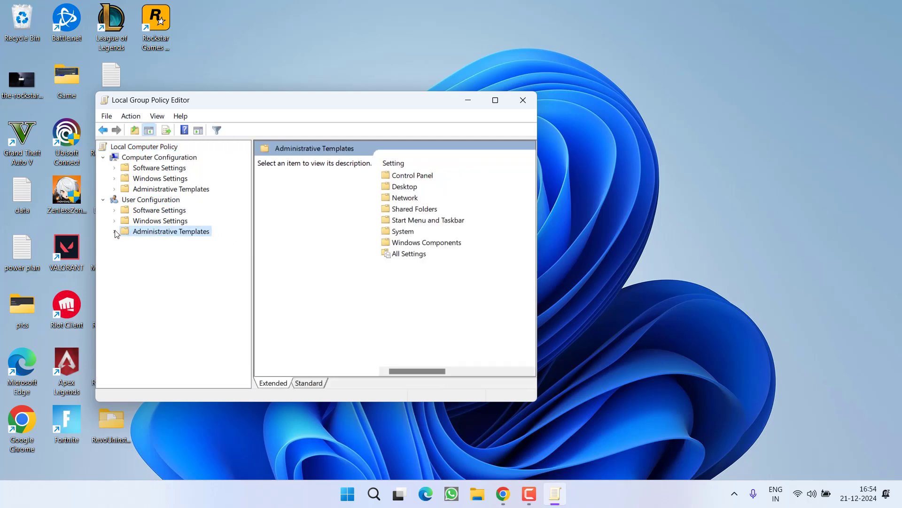
pyautogui.click(115, 231)
pyautogui.click(161, 297)
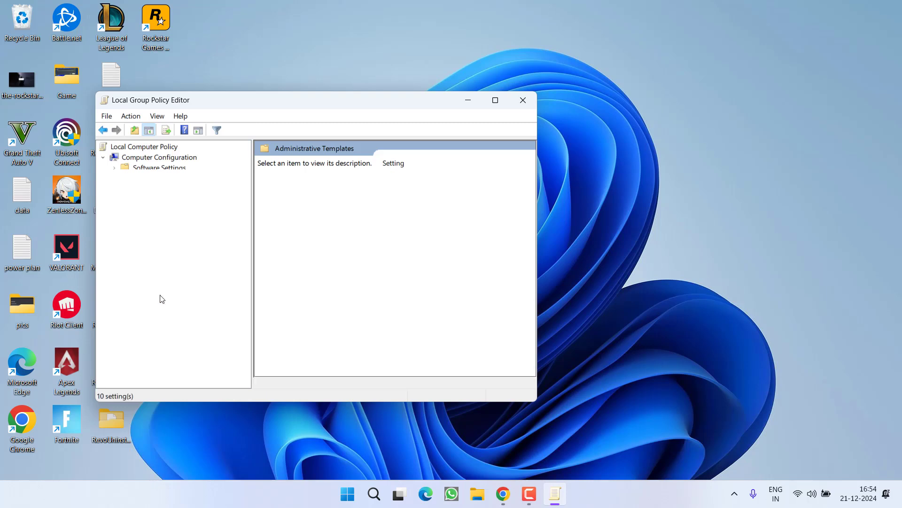
# Find the "Don't run specified Windows applications" policy among the System settings and open it for editing.
pyautogui.click(438, 322)
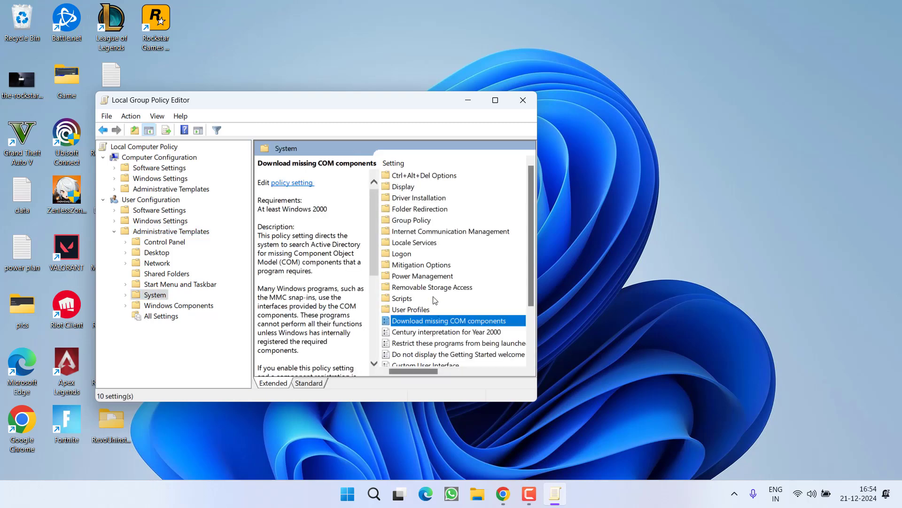
pyautogui.press('Down')
pyautogui.press('Down')
pyautogui.press('Down')
pyautogui.press('Down')
pyautogui.press('Down')
pyautogui.press('Down')
pyautogui.press('Down')
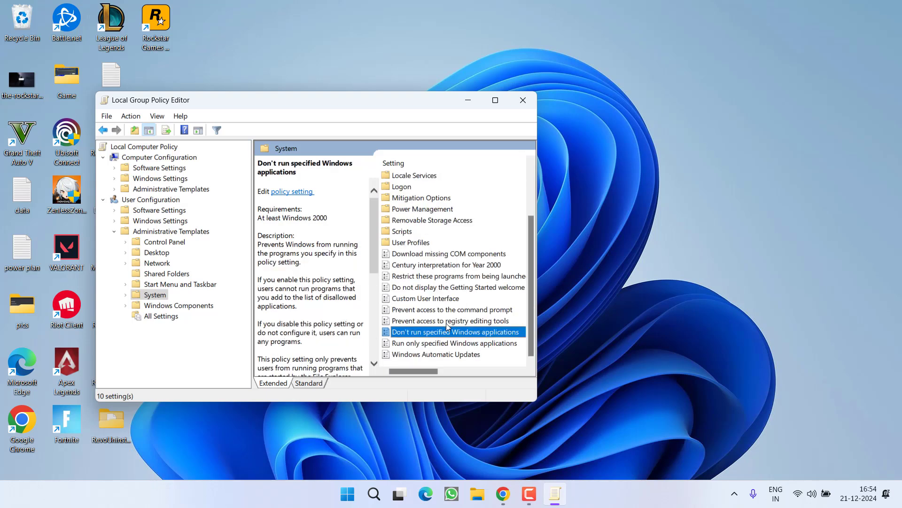
pyautogui.doubleClick(489, 334)
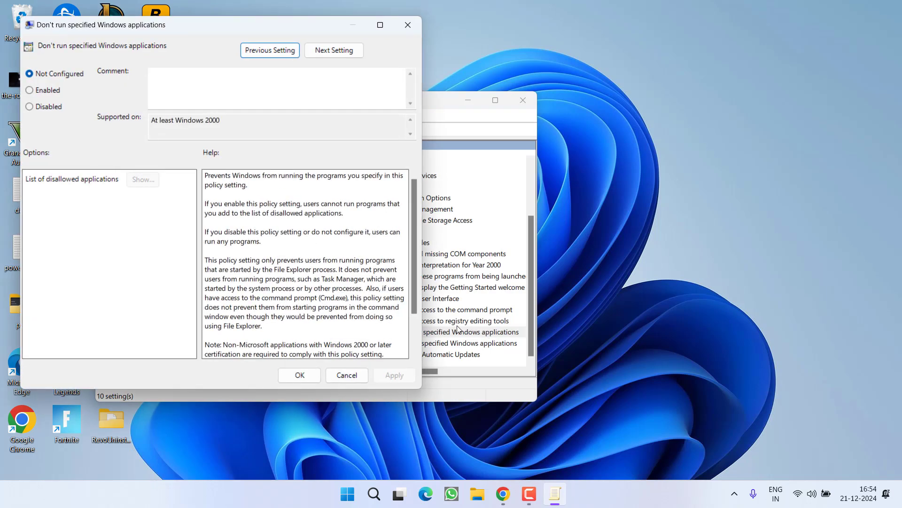
# Set the policy to Enabled and add Social-club-setupe.exe to the list of disallowed applications.
pyautogui.click(41, 91)
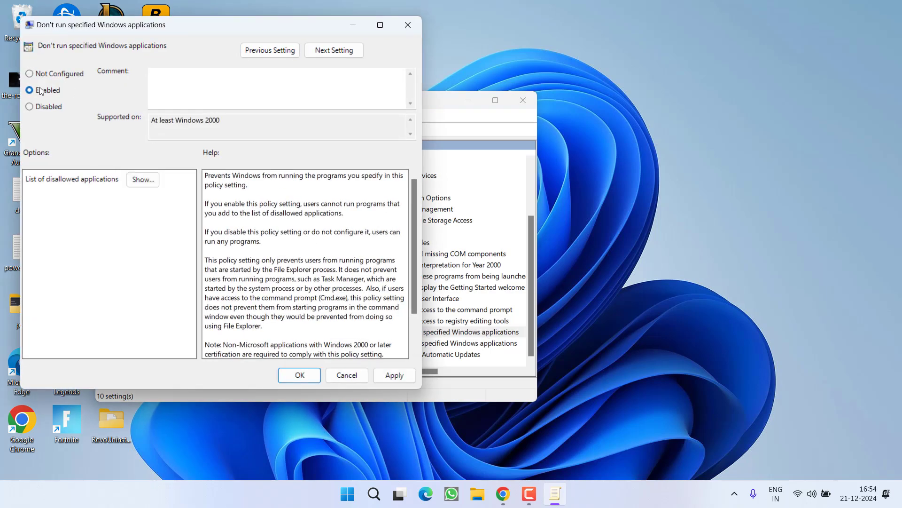
pyautogui.click(143, 180)
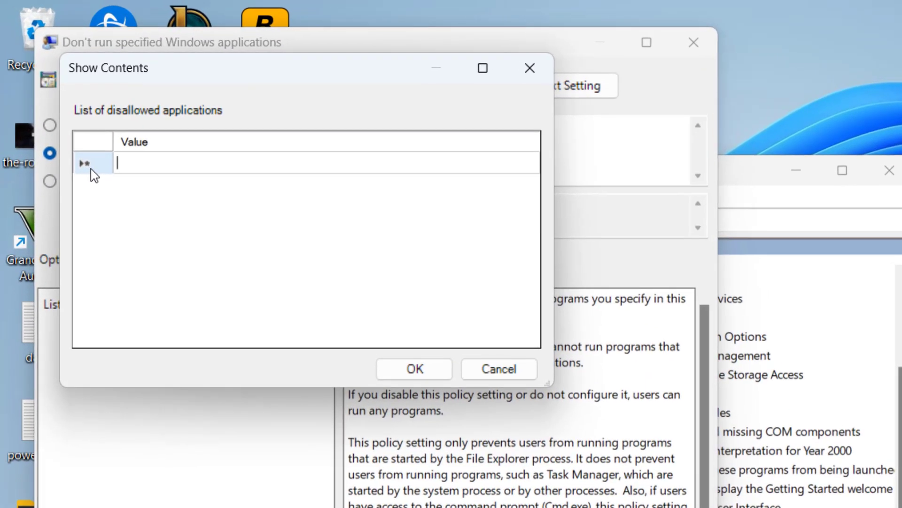
pyautogui.write('Socia')
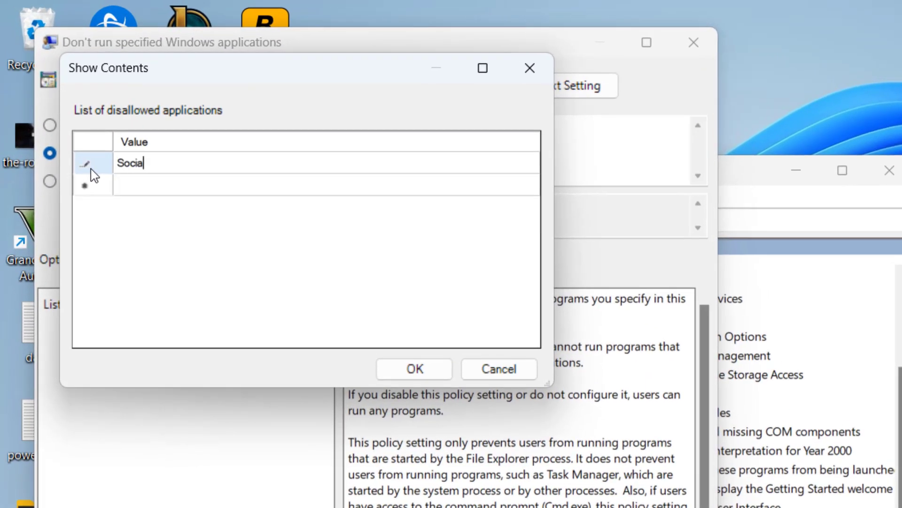
pyautogui.write('l-club-setupe.')
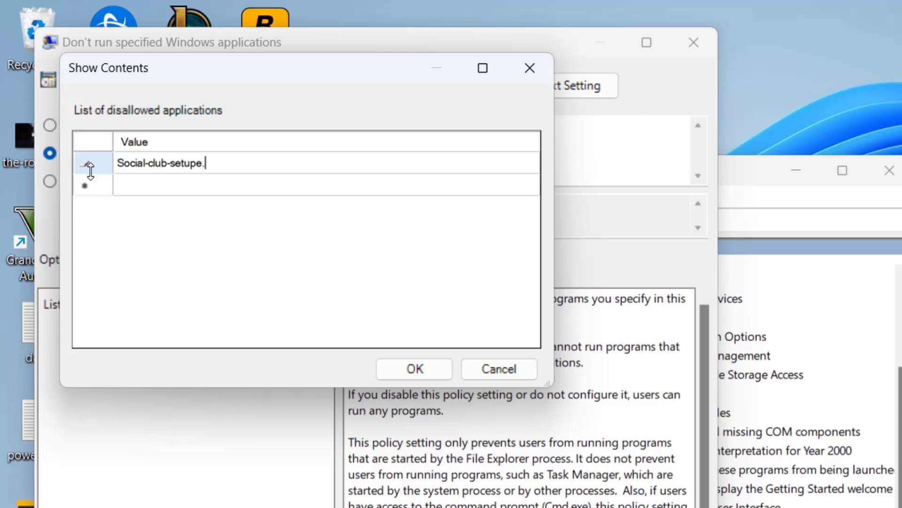
pyautogui.write('exe')
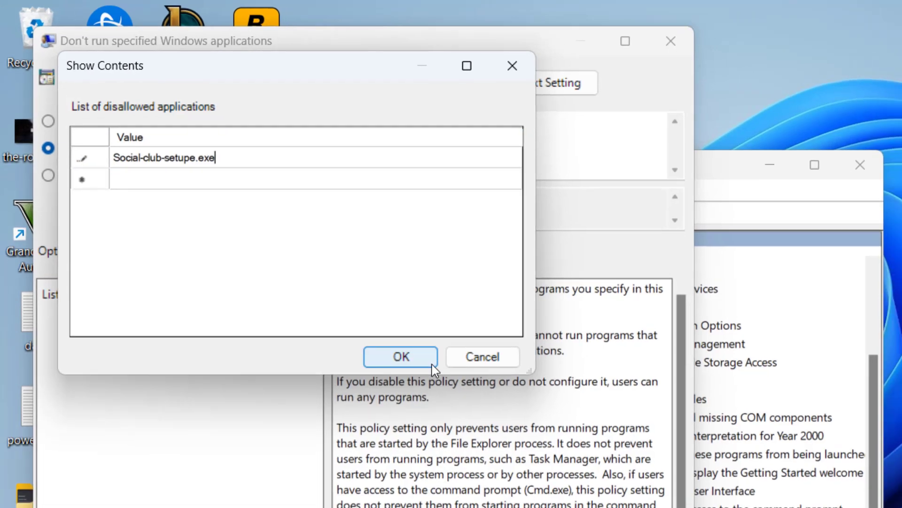
pyautogui.click(401, 356)
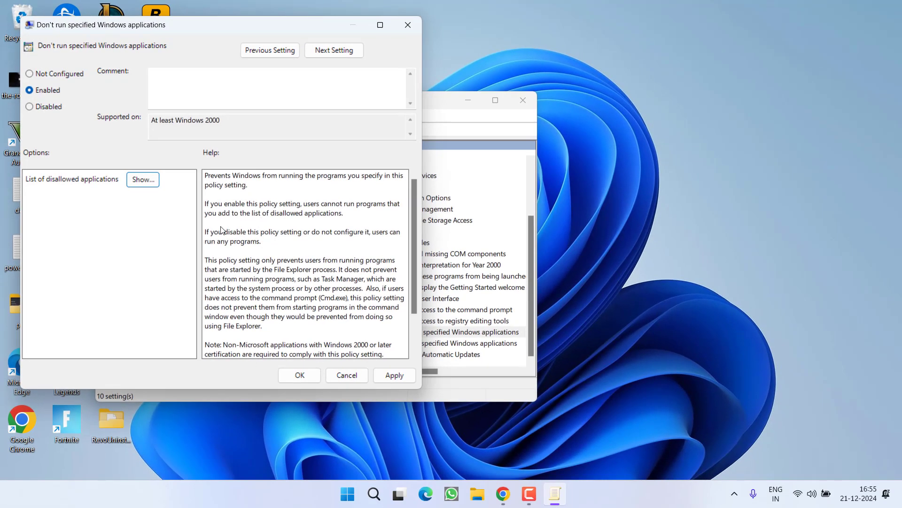
# Apply and save the policy change, then minimize the Local Group Policy Editor window.
pyautogui.click(390, 374)
pyautogui.click(297, 372)
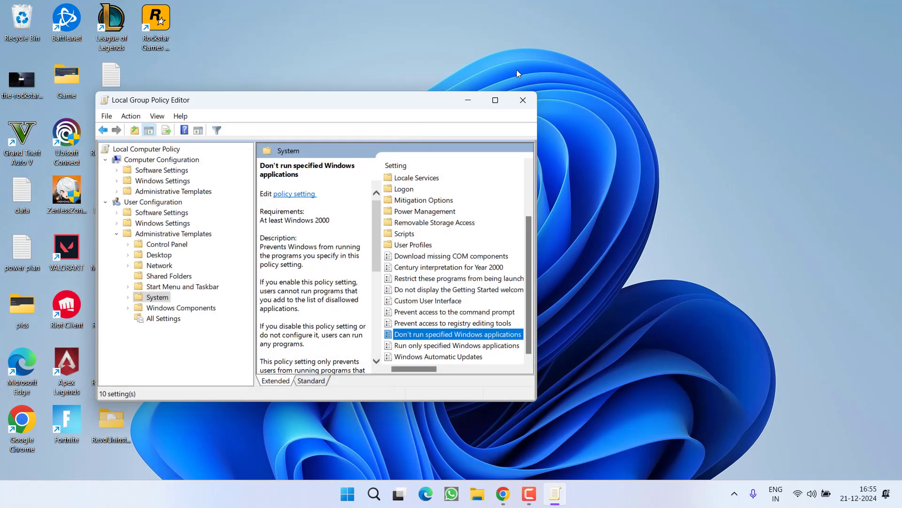
pyautogui.click(470, 102)
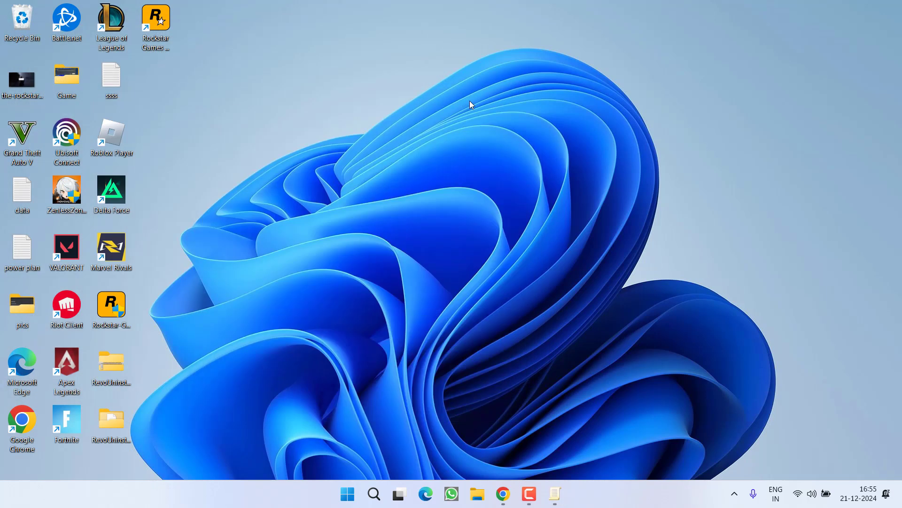